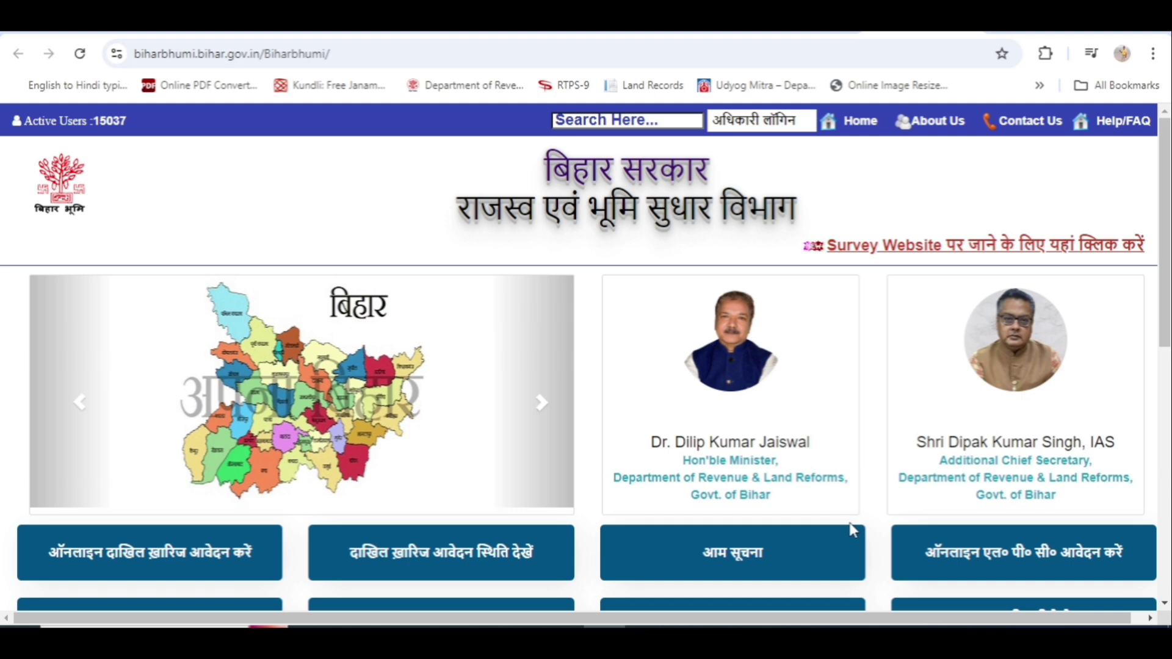
# Scroll the Bihar Bhumi home page down to the land-services grid and back up slightly.
pyautogui.scroll(-8, 853, 530)
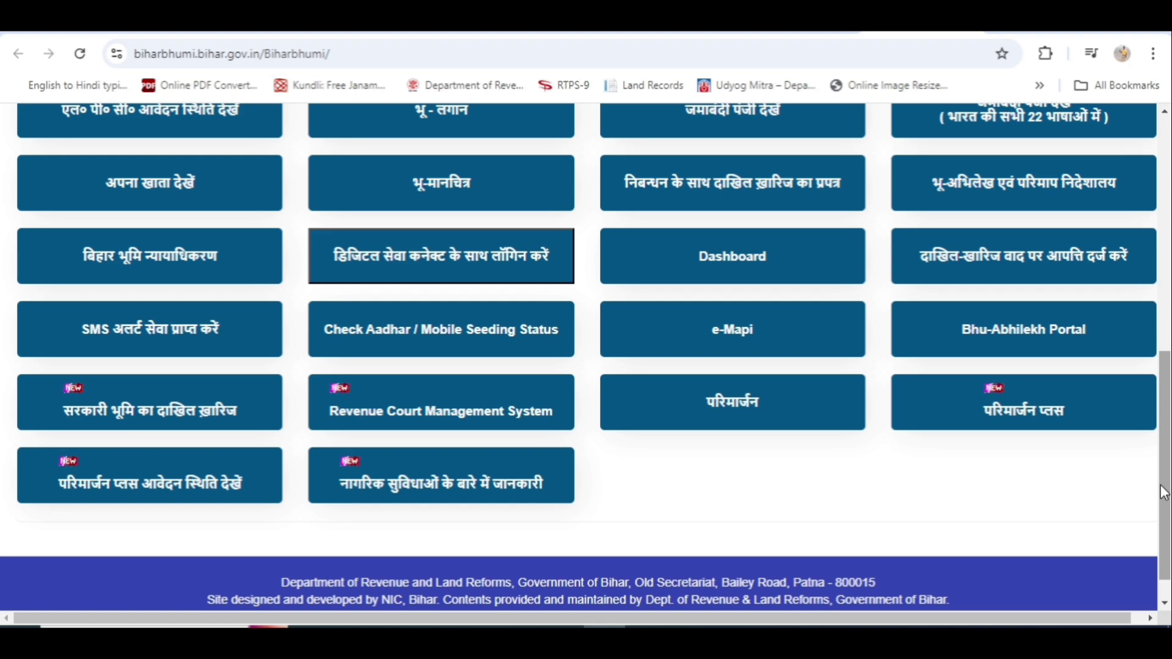
pyautogui.scroll(1, 1164, 493)
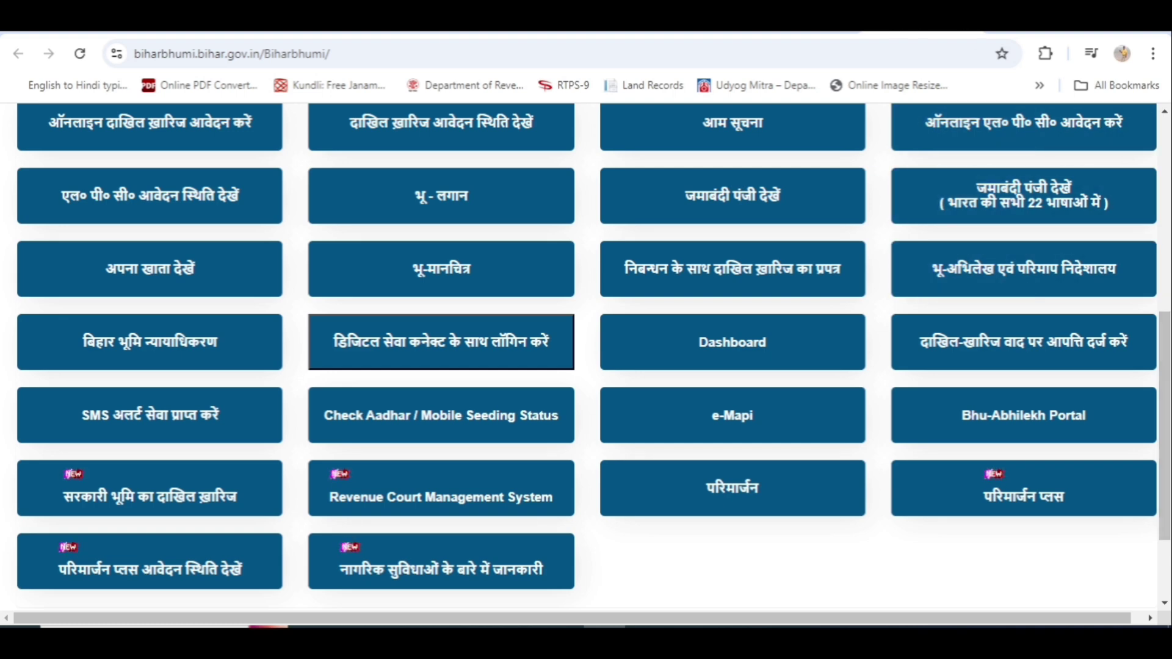
# Open the official BiharBhumi site from the Google results and close its Online Services popup.
pyautogui.click(787, 21)
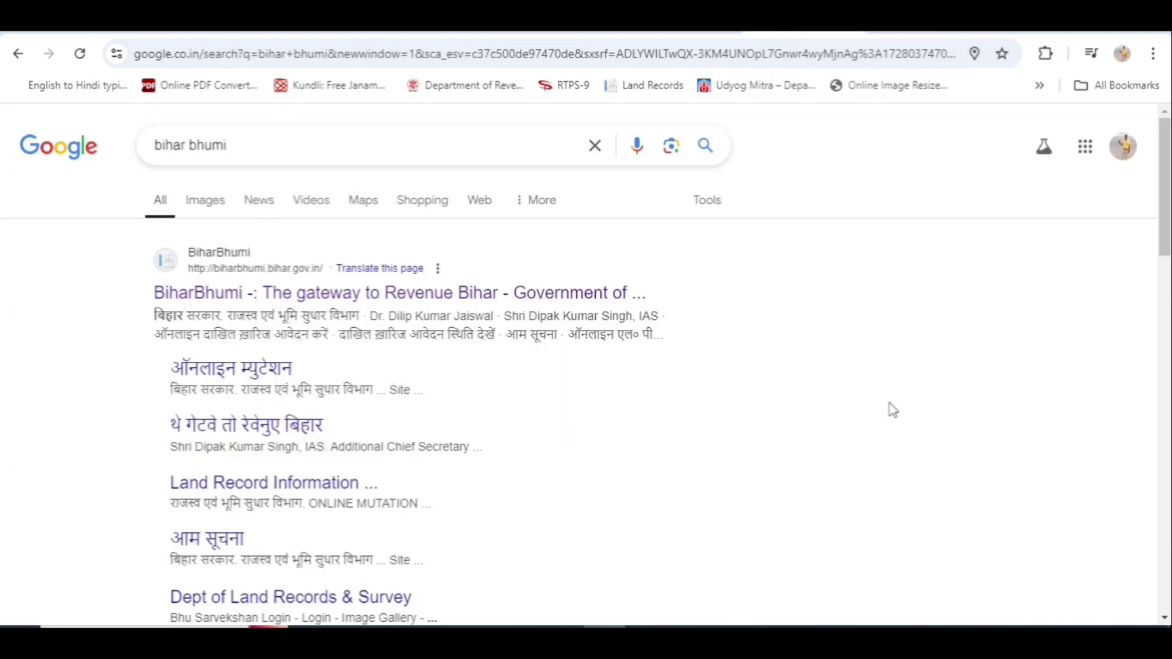
pyautogui.click(244, 155)
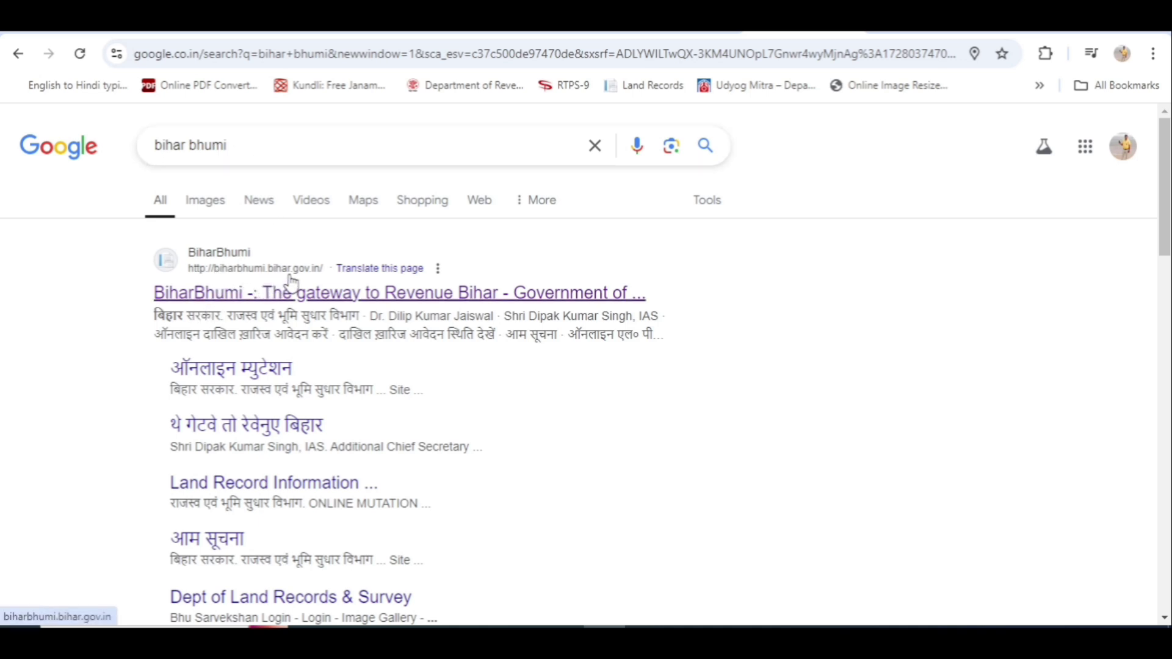
pyautogui.click(360, 299)
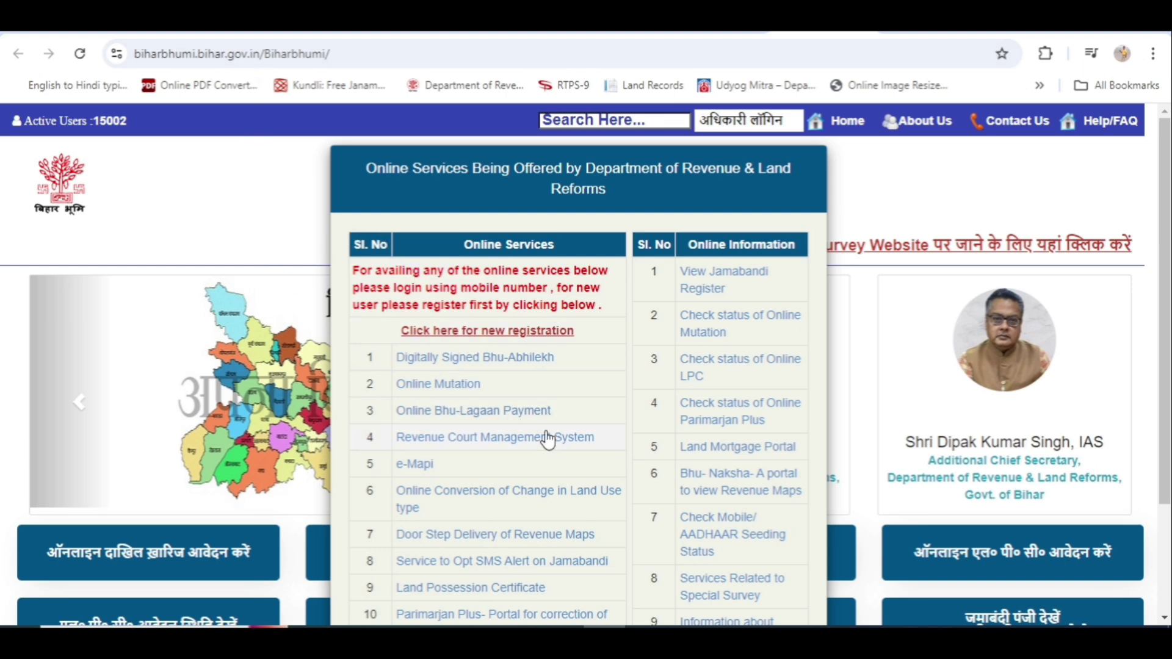
pyautogui.scroll(-1, 580, 382)
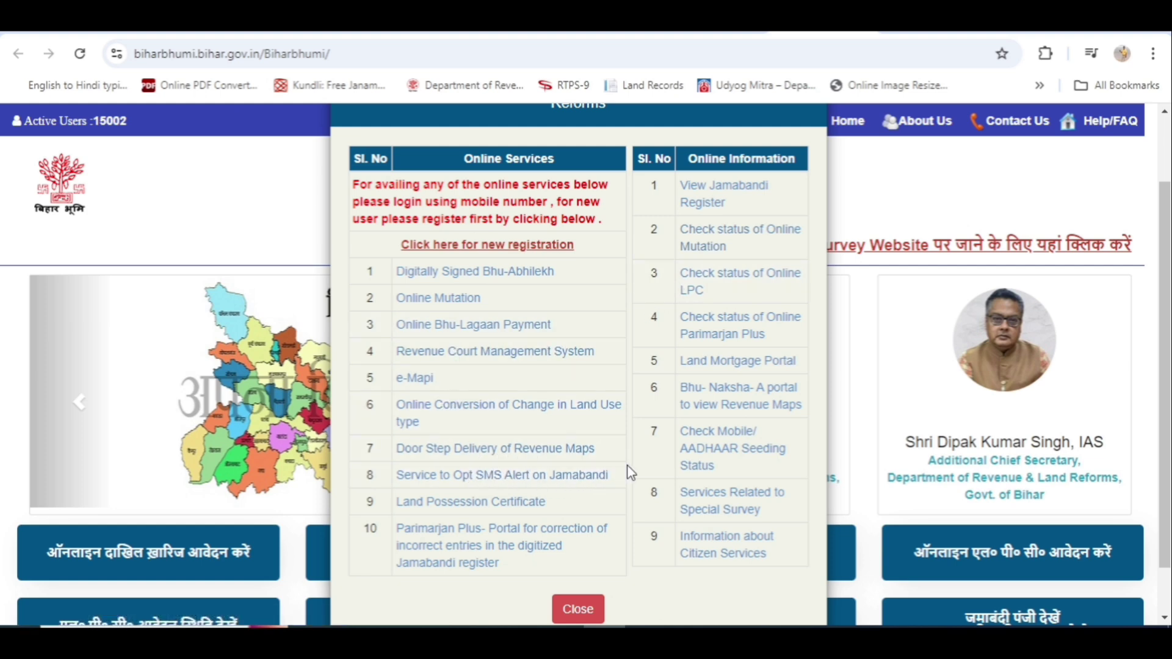
pyautogui.click(578, 609)
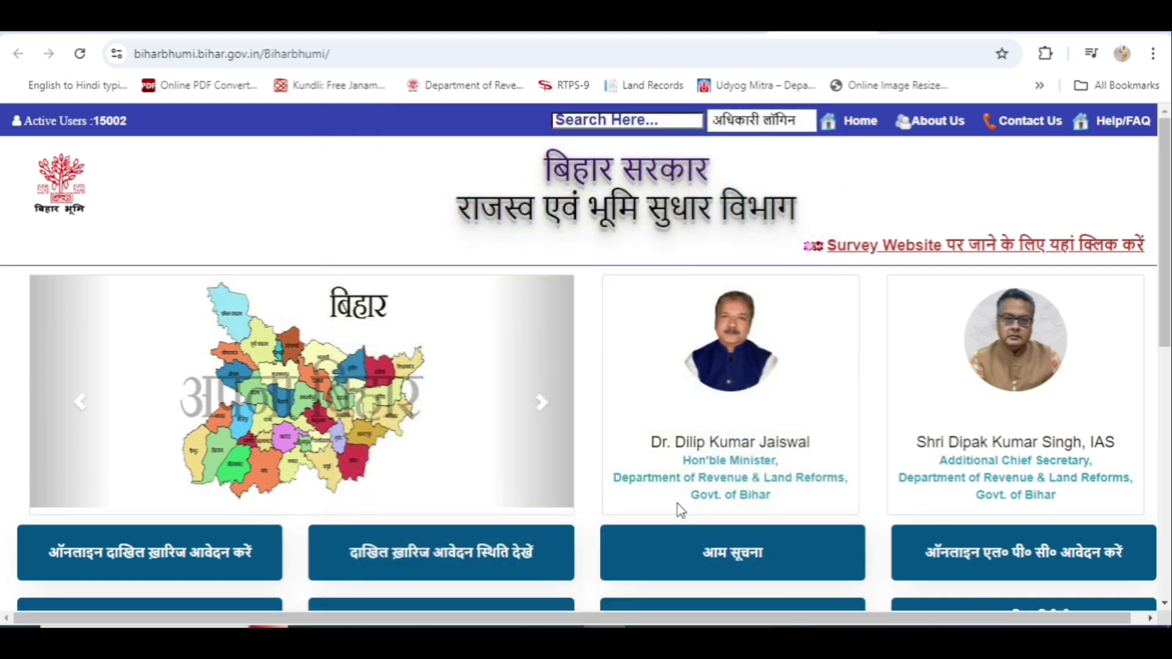
# Scroll down the Bihar Bhumi home page and launch the परिमार्जन प्लस portal.
pyautogui.scroll(-4, 696, 489)
pyautogui.scroll(-1, 698, 482)
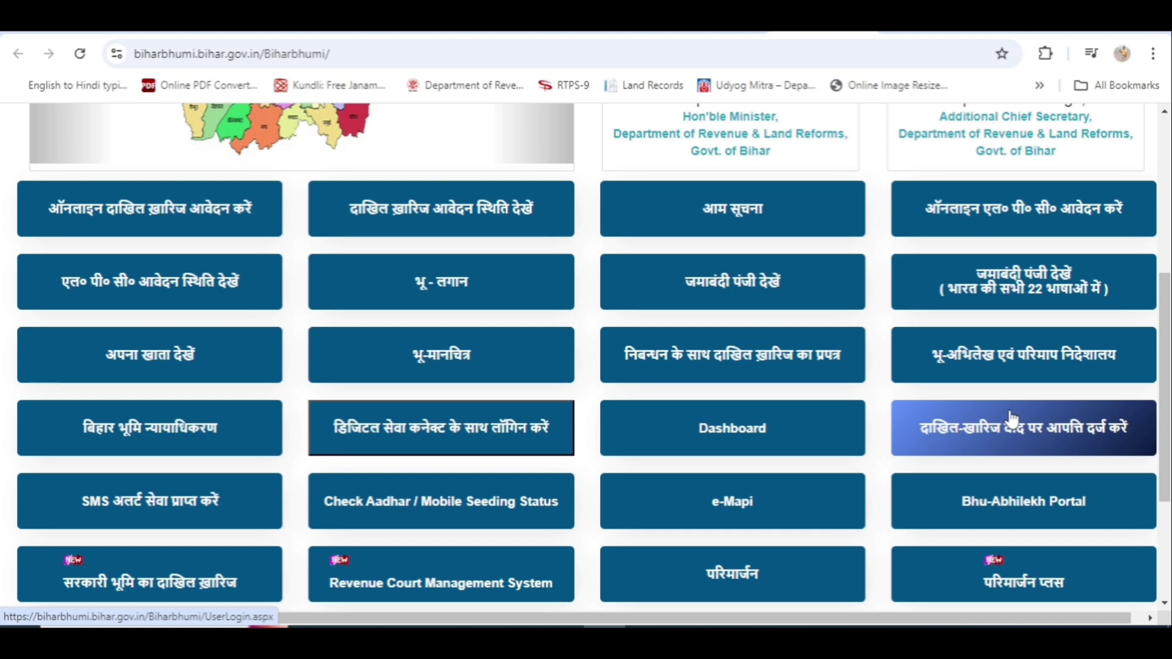
pyautogui.scroll(-1, 1010, 419)
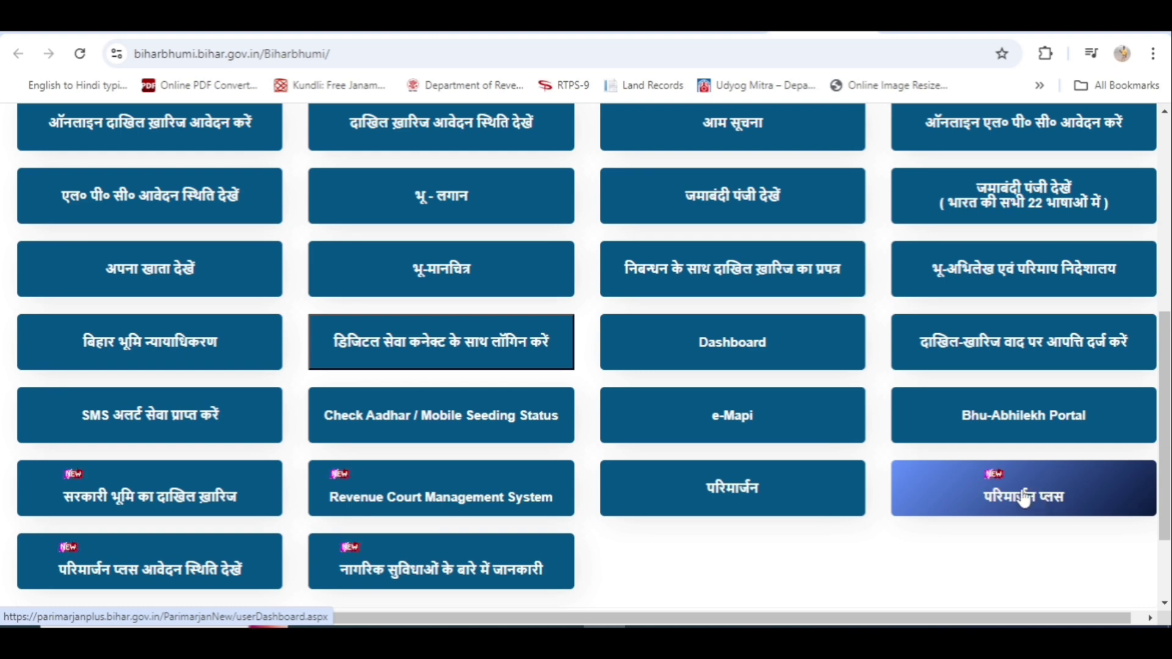
pyautogui.click(1024, 499)
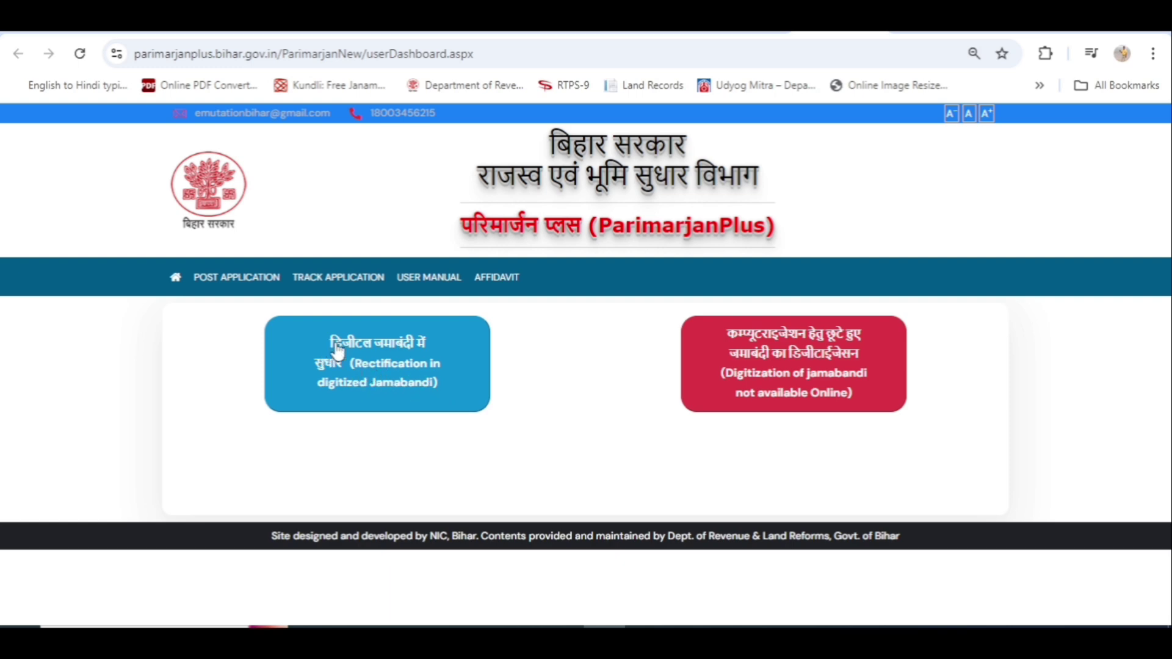
# Choose 'Rectification in digitized Jamabandi' and accept the alert that a Bihar Bhumi login is needed.
pyautogui.click(384, 377)
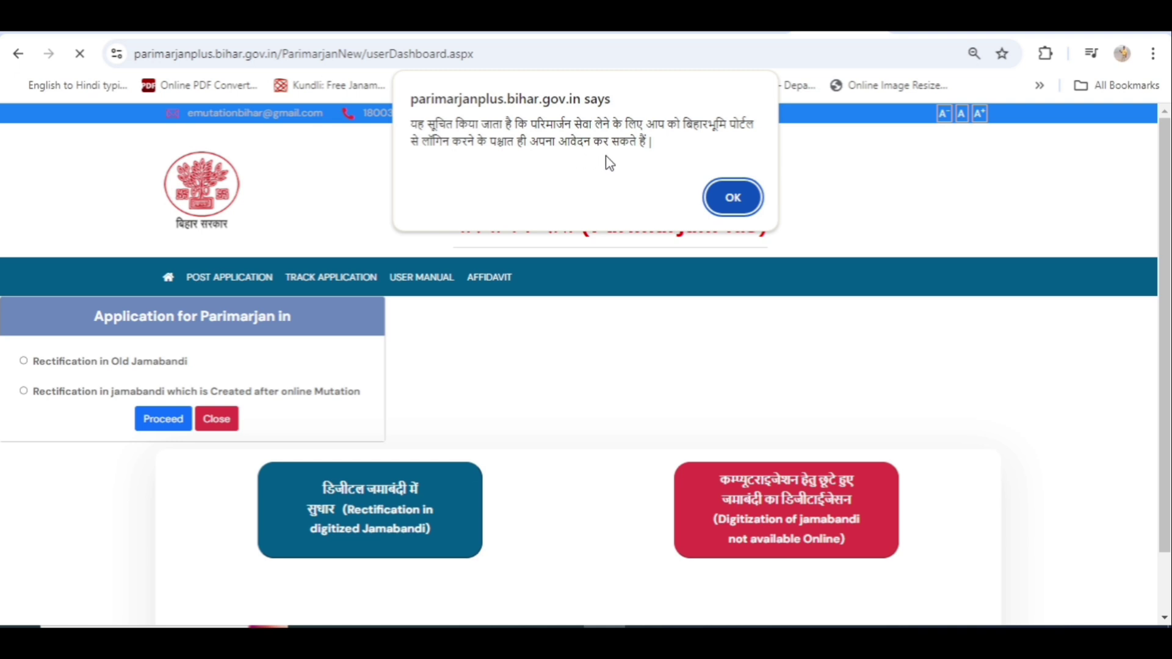
pyautogui.click(733, 199)
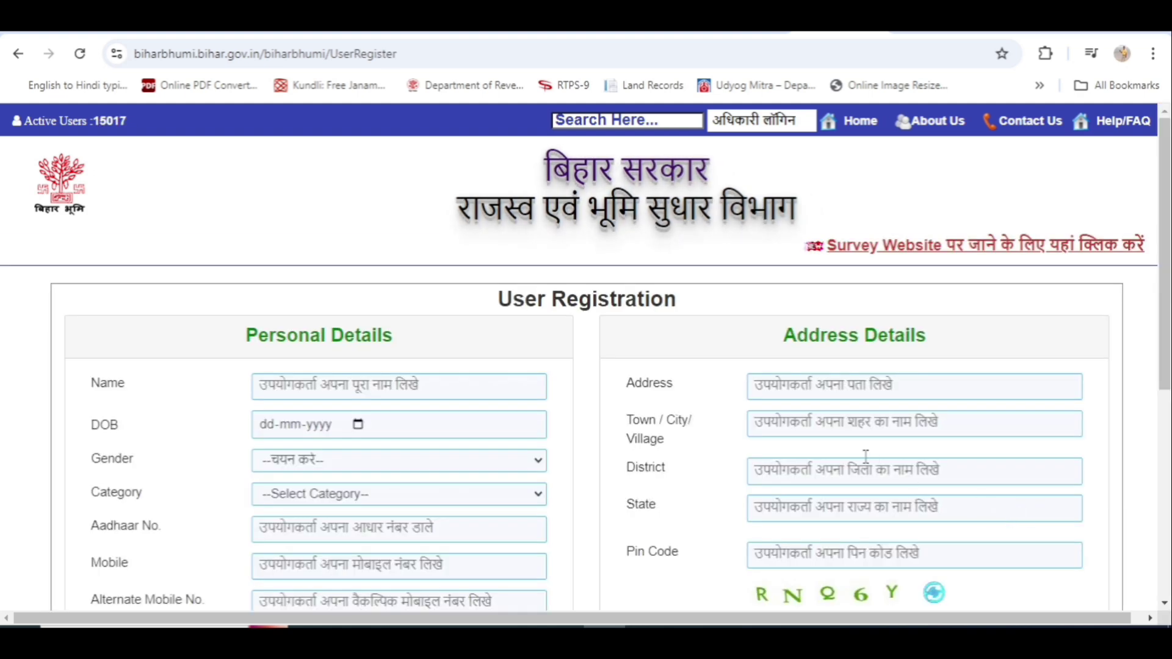
# Focus the registration form's Name field, dismiss the autofill suggestions, and scroll through the form.
pyautogui.scroll(-1, 305, 409)
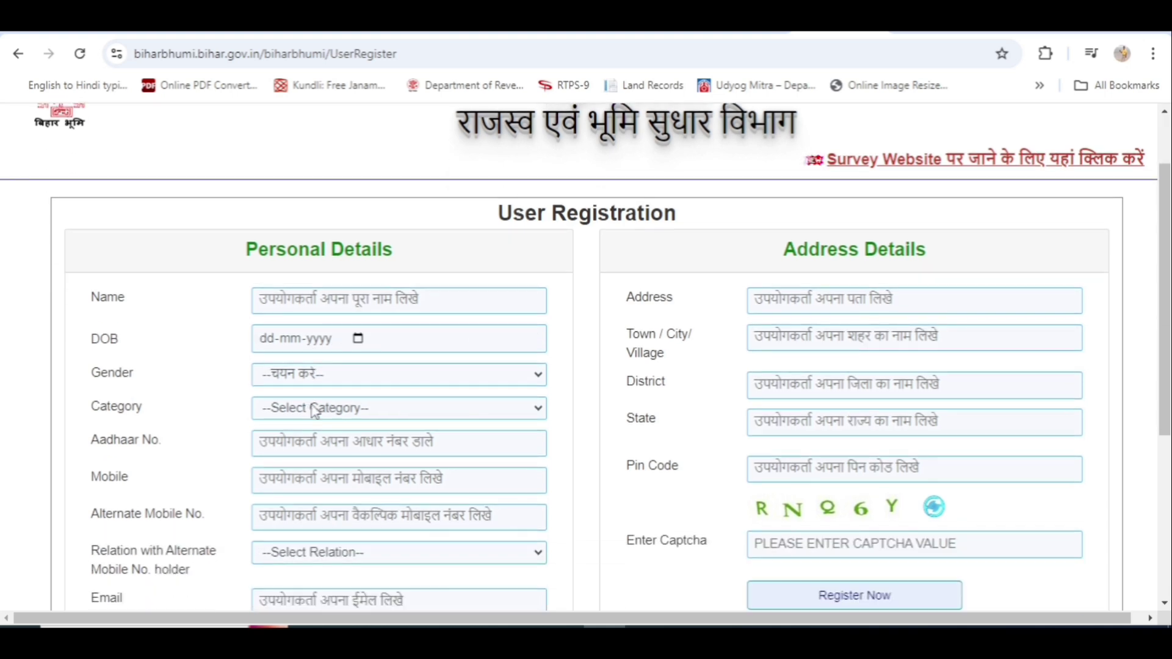
pyautogui.scroll(-1, 342, 370)
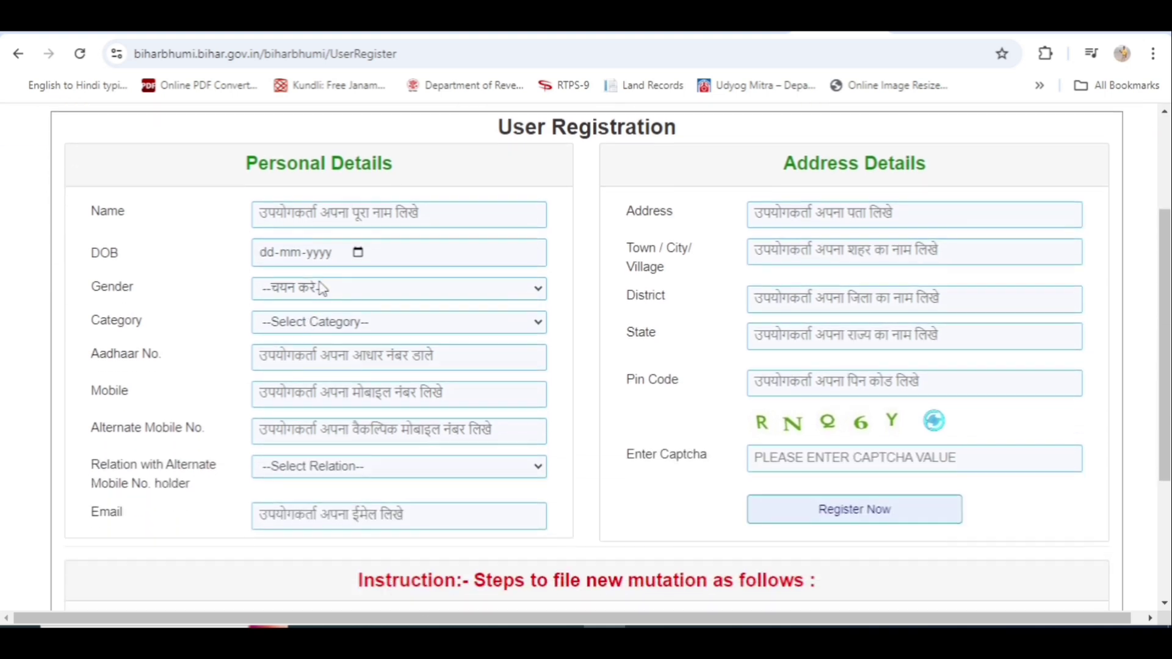
pyautogui.click(358, 213)
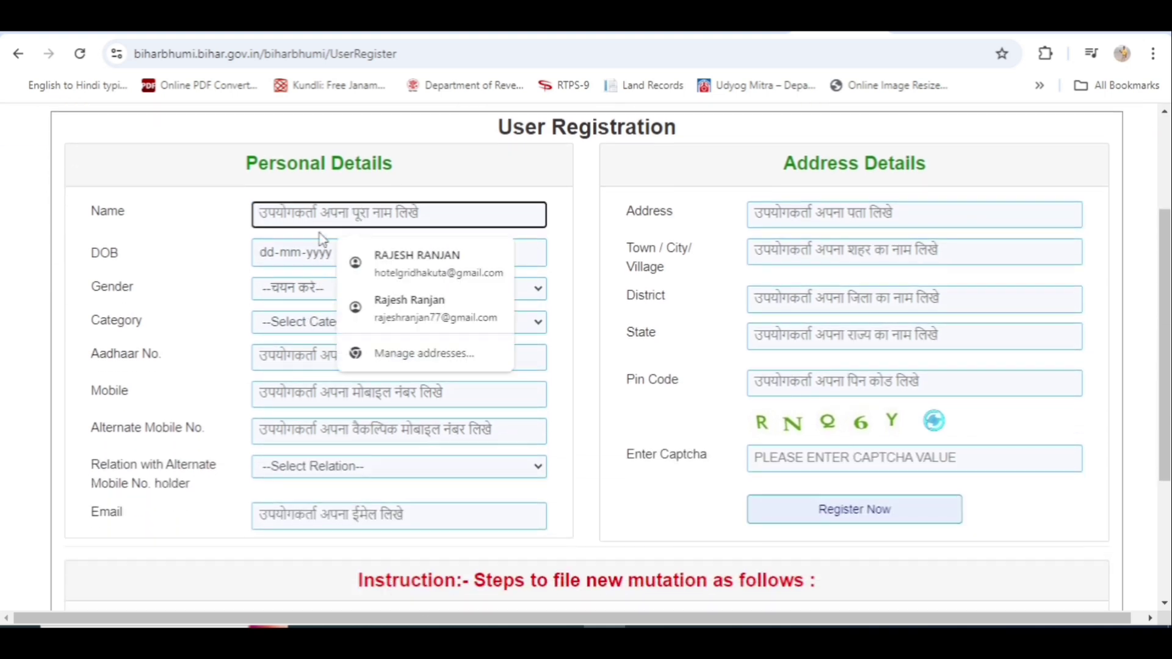
pyautogui.click(223, 264)
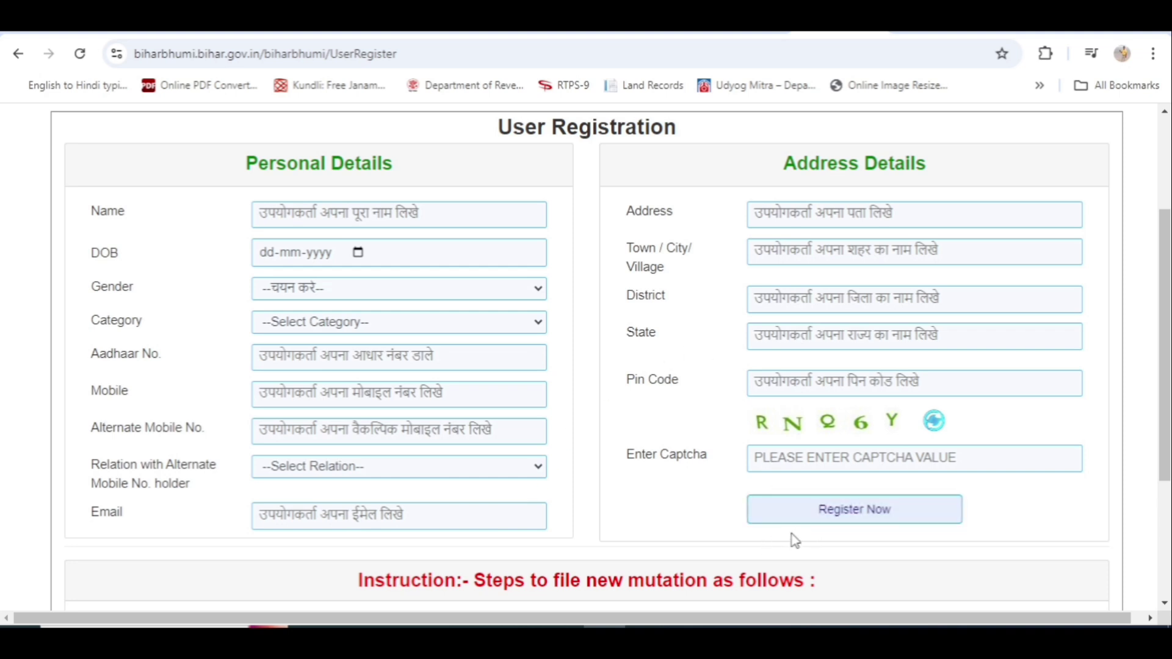
pyautogui.scroll(-1, 794, 540)
pyautogui.scroll(1, 794, 540)
pyautogui.scroll(-1, 795, 541)
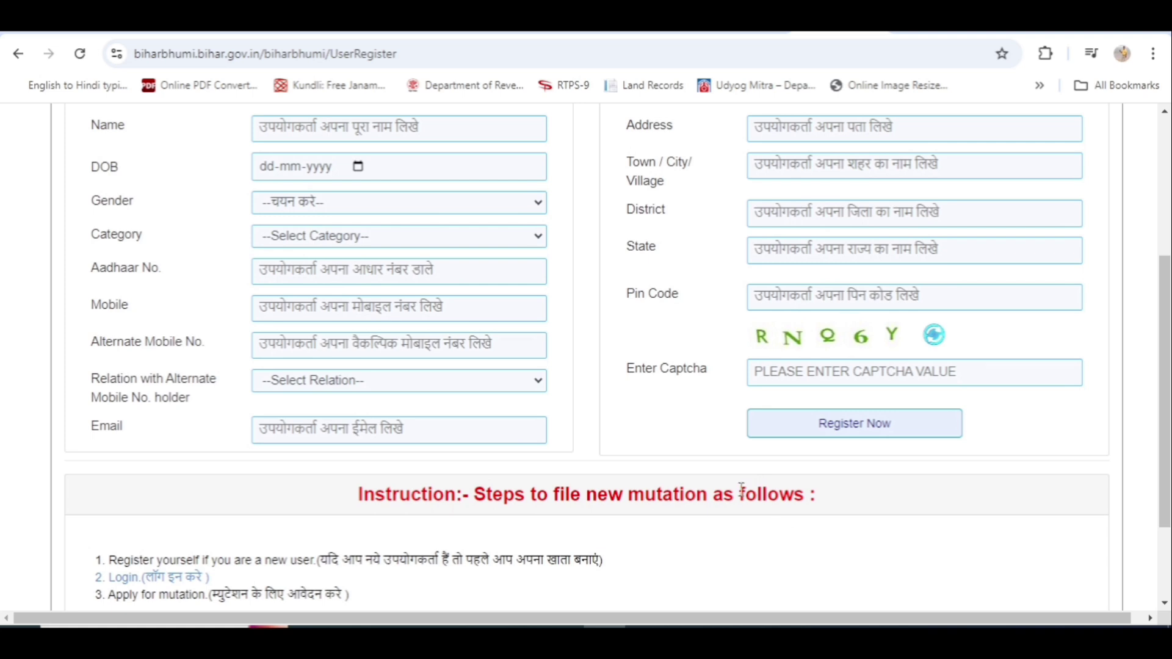
pyautogui.scroll(1, 701, 459)
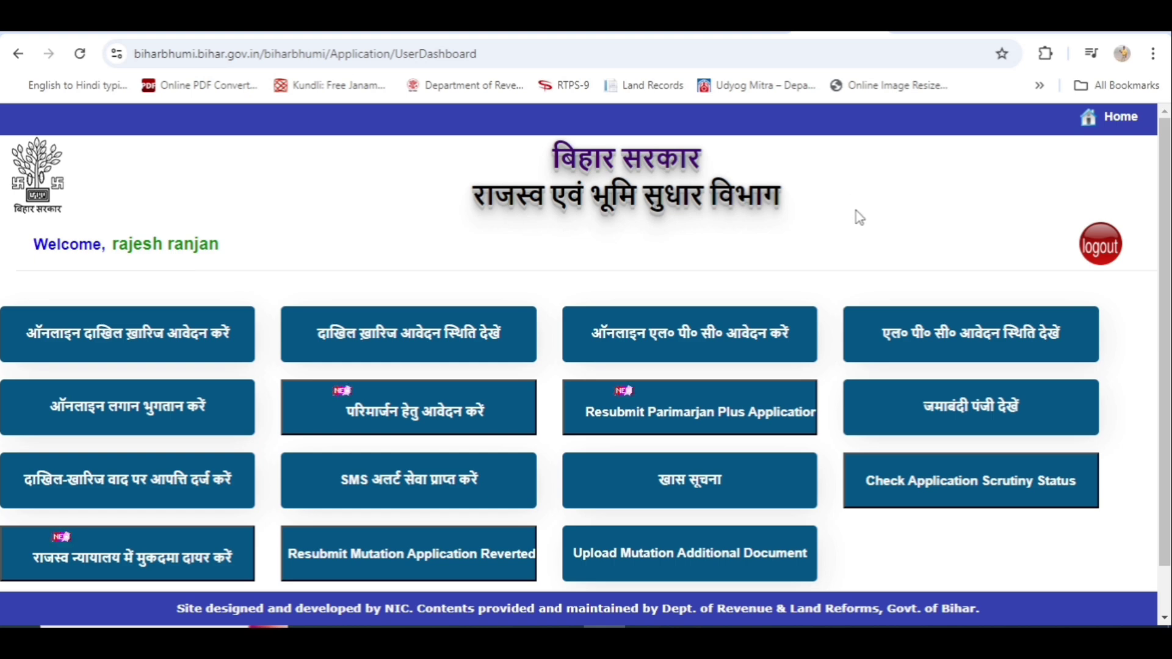
# Open the परिमार्जन हेतु आवेदन करें tile on the Bihar Bhumi user dashboard.
pyautogui.scroll(-1, 857, 218)
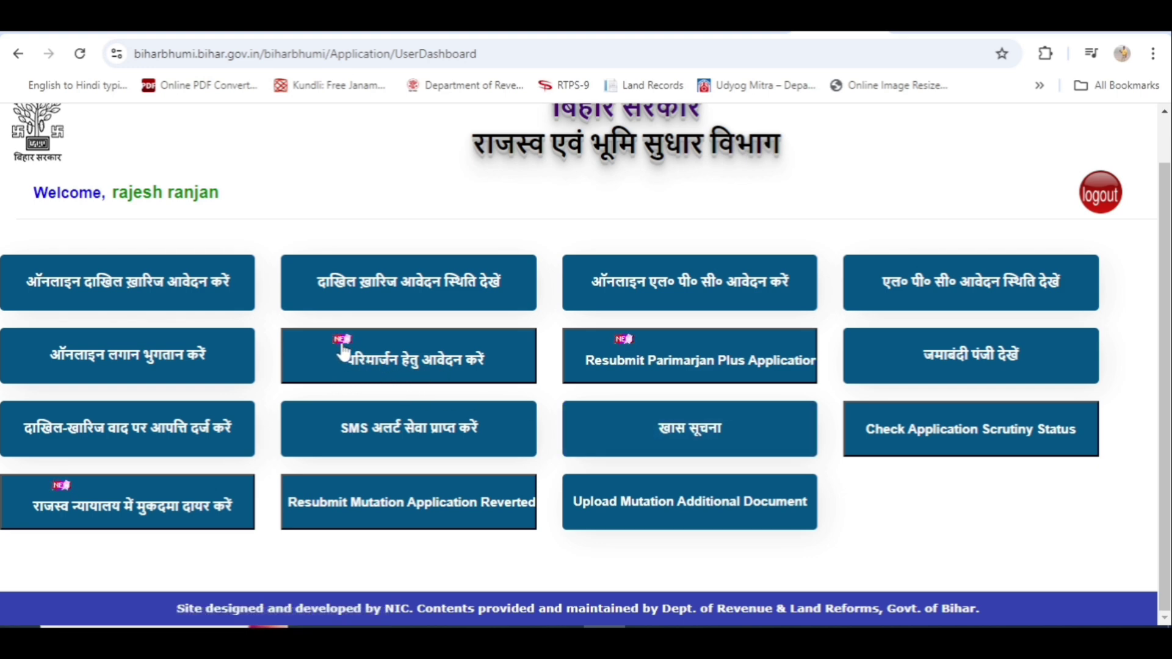
pyautogui.click(400, 368)
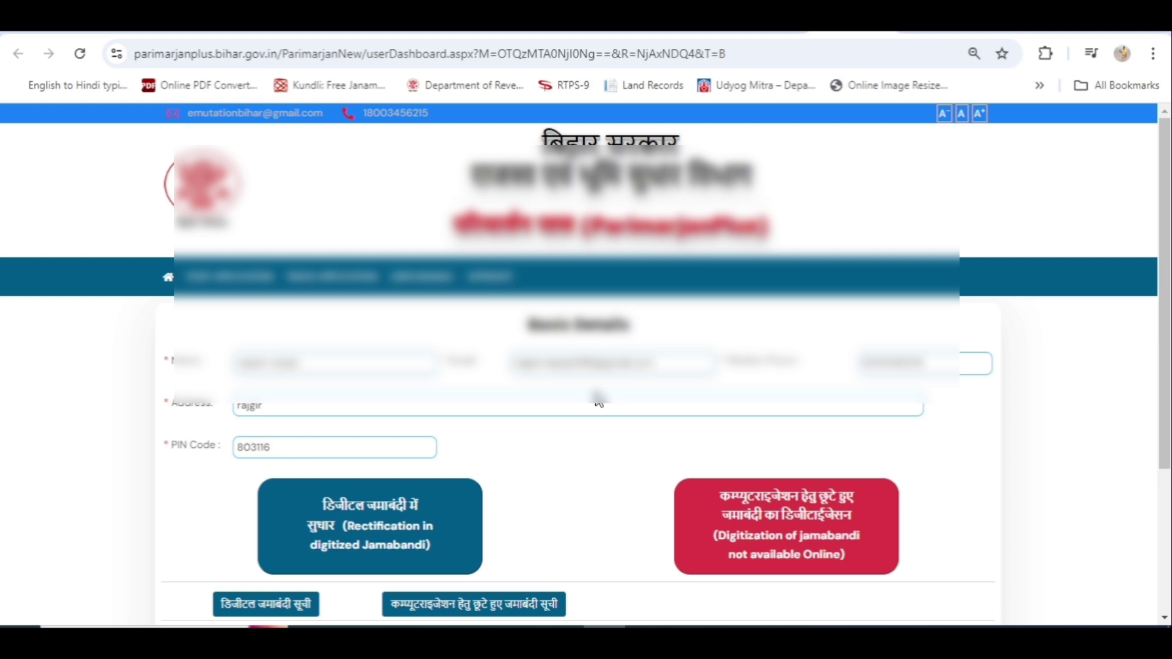
# On the ParimarjanPlus Basic Details page, choose 'Rectification in digitized Jamabandi'.
pyautogui.scroll(-3, 598, 400)
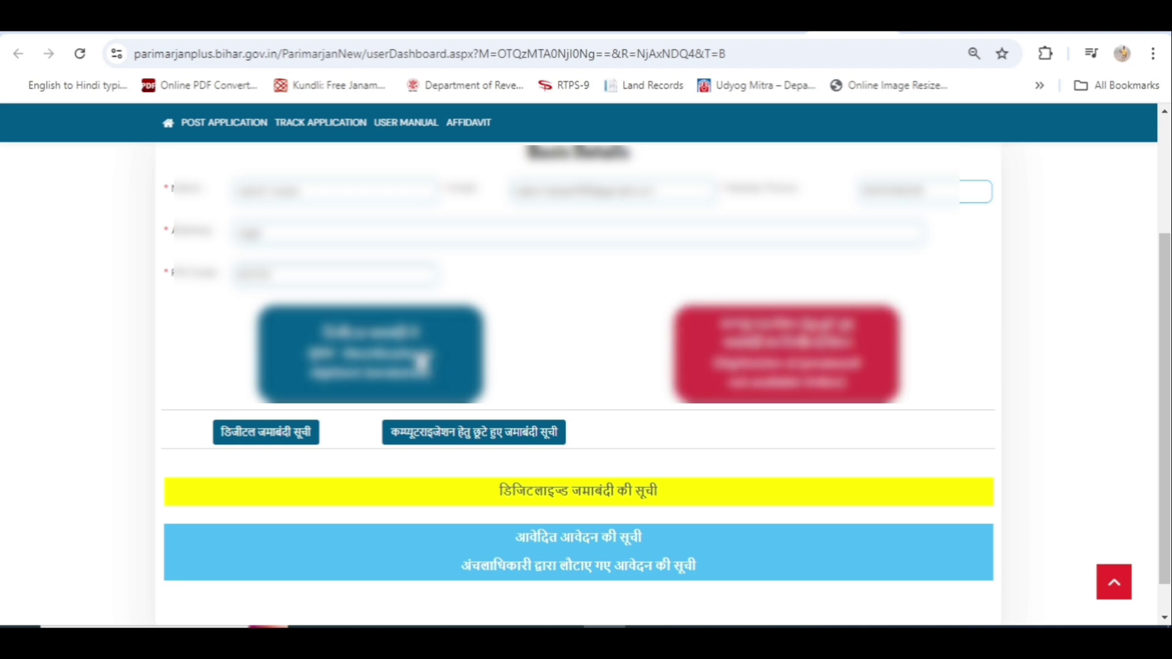
pyautogui.click(379, 364)
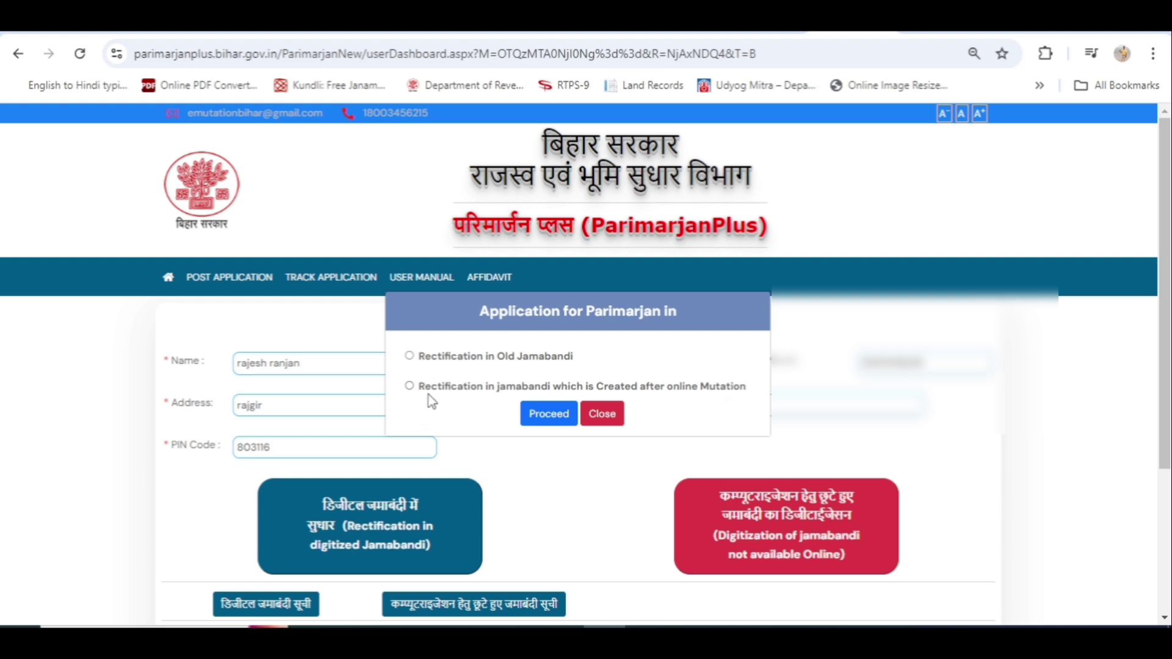
# Select 'Rectification in Old Jamabandi' and proceed to the correction form.
pyautogui.click(409, 356)
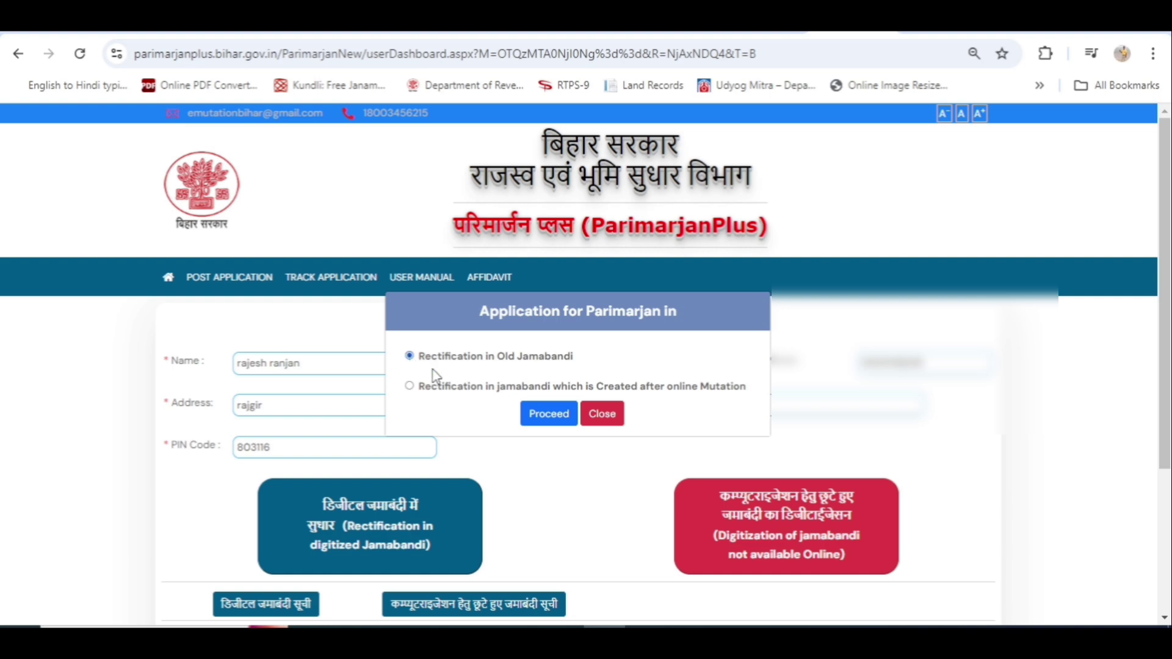
pyautogui.click(557, 420)
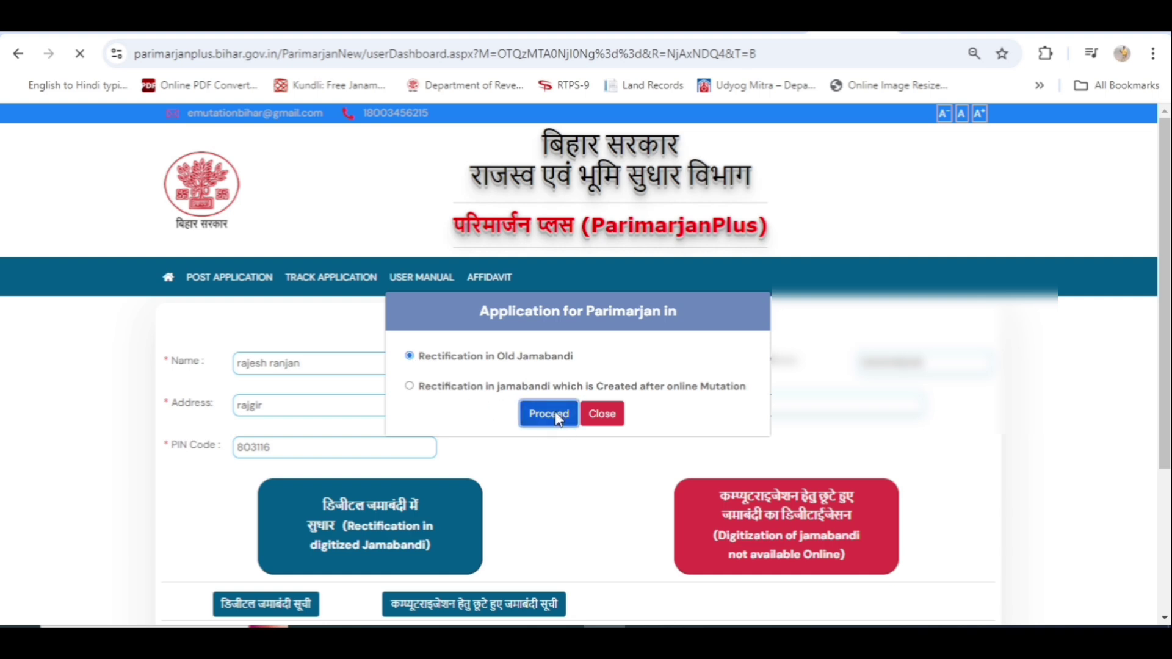
pyautogui.scroll(-1, 595, 431)
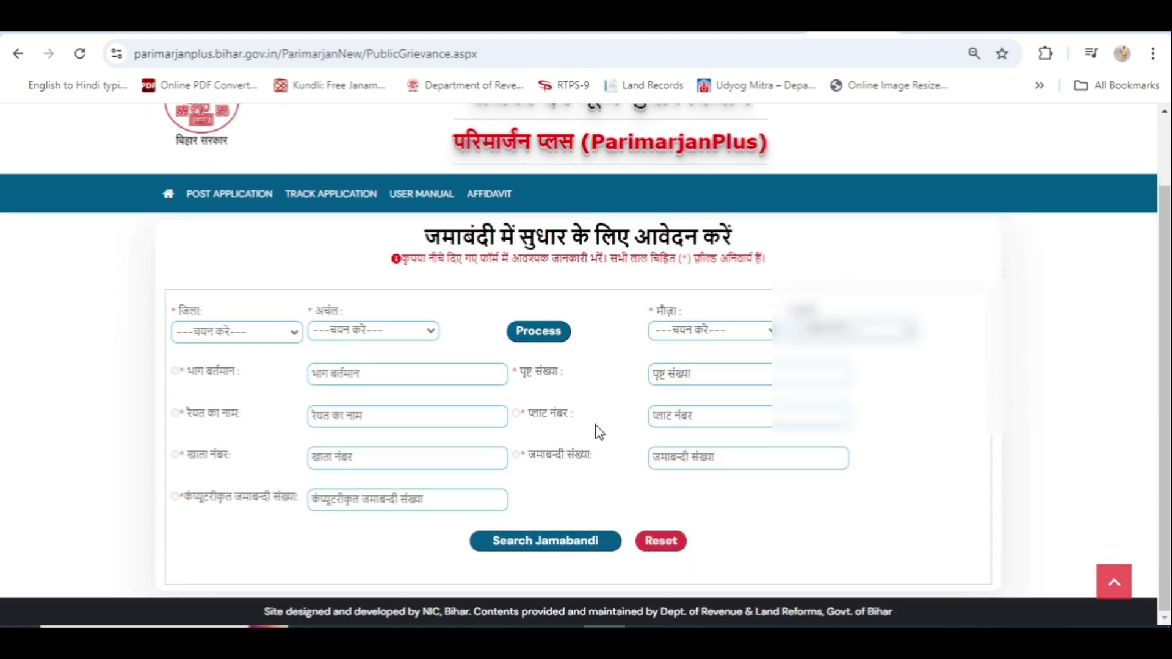
pyautogui.scroll(1, 597, 433)
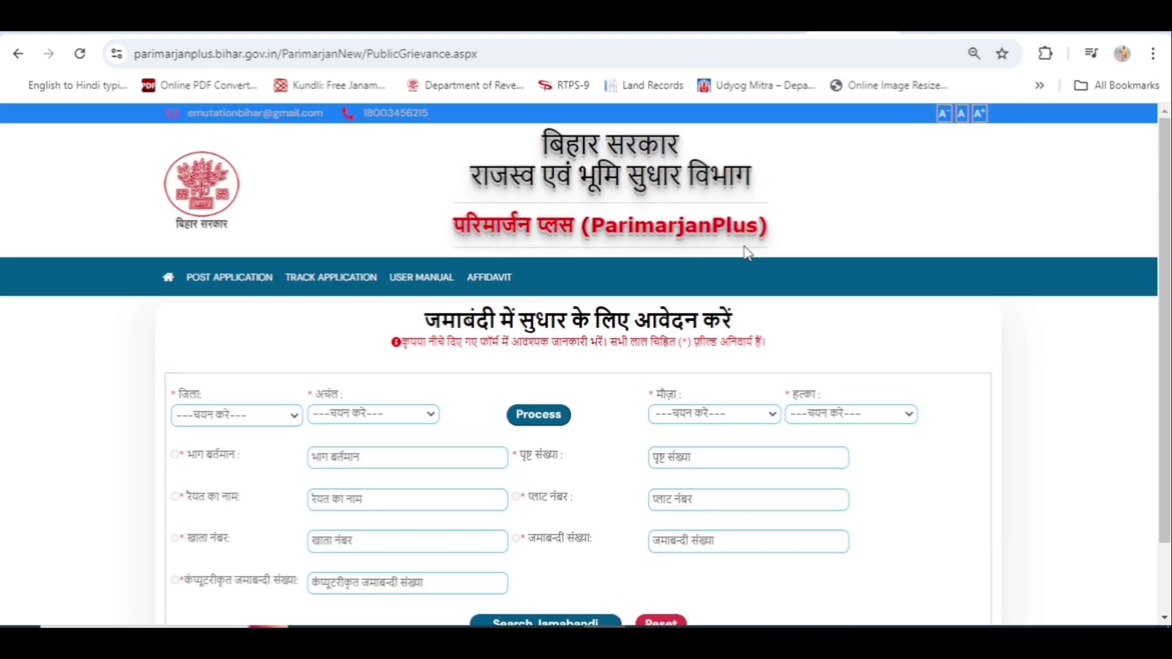
pyautogui.scroll(-1, 728, 254)
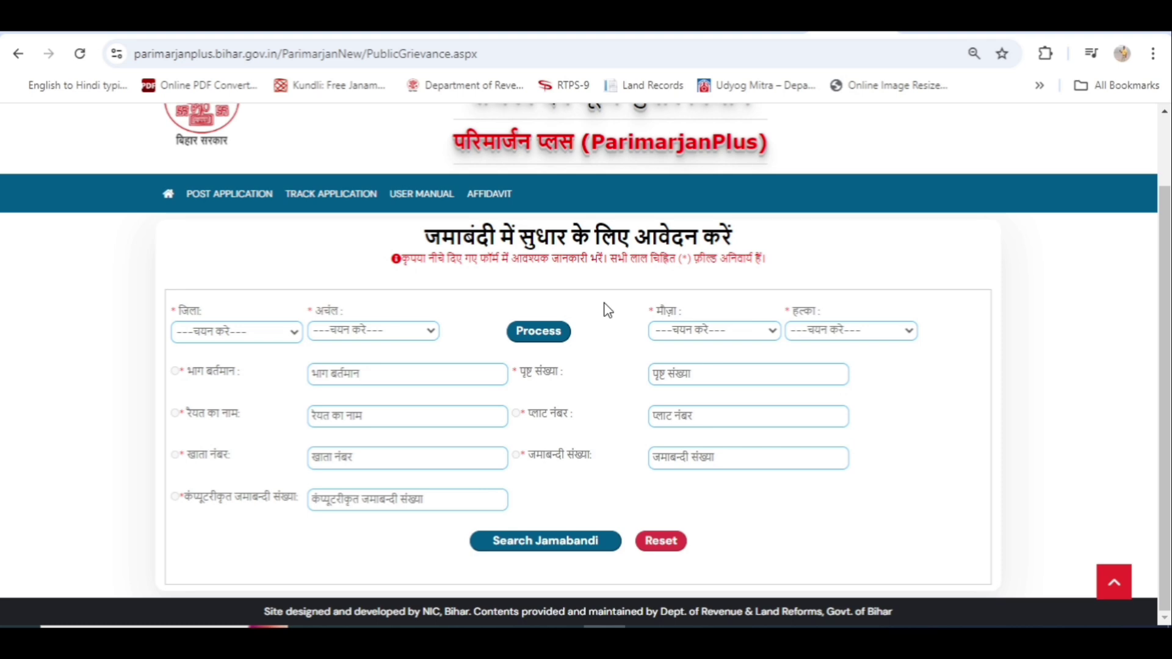
# Choose Patna in the जिला dropdown and bring up its circles.
pyautogui.click(295, 334)
pyautogui.scroll(-5, 232, 275)
pyautogui.click(195, 249)
pyautogui.click(431, 330)
# Pick circle Bihta, load its mauja and halka lists, and select halka श्रीचन्द्रपुर.
pyautogui.click(325, 114)
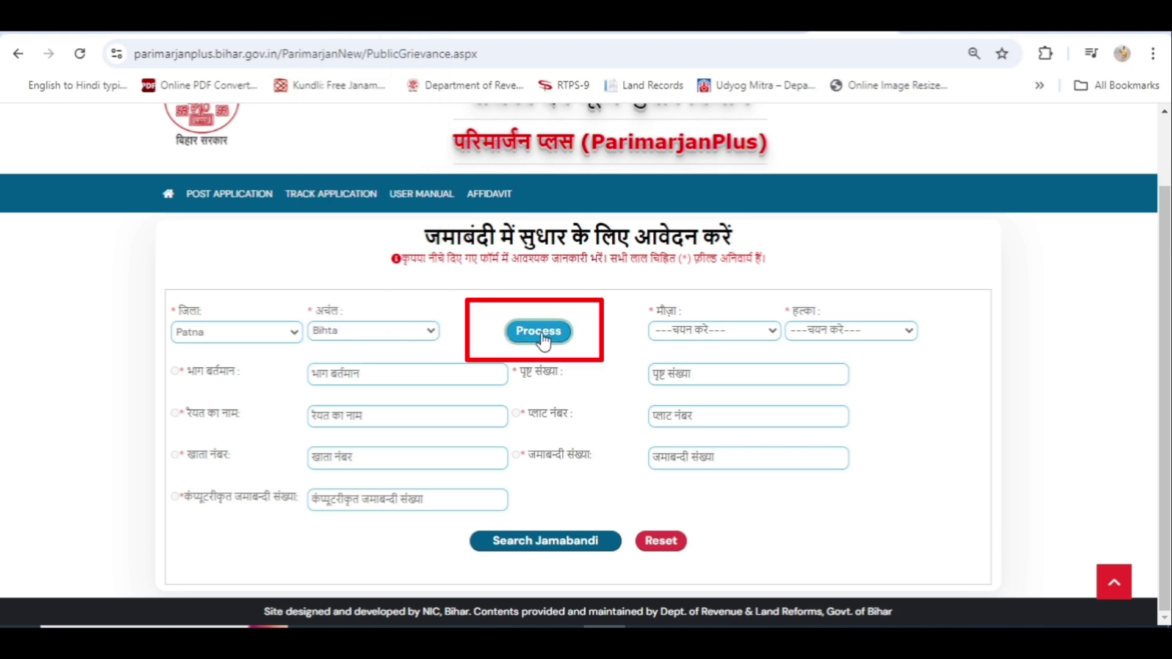
pyautogui.click(539, 333)
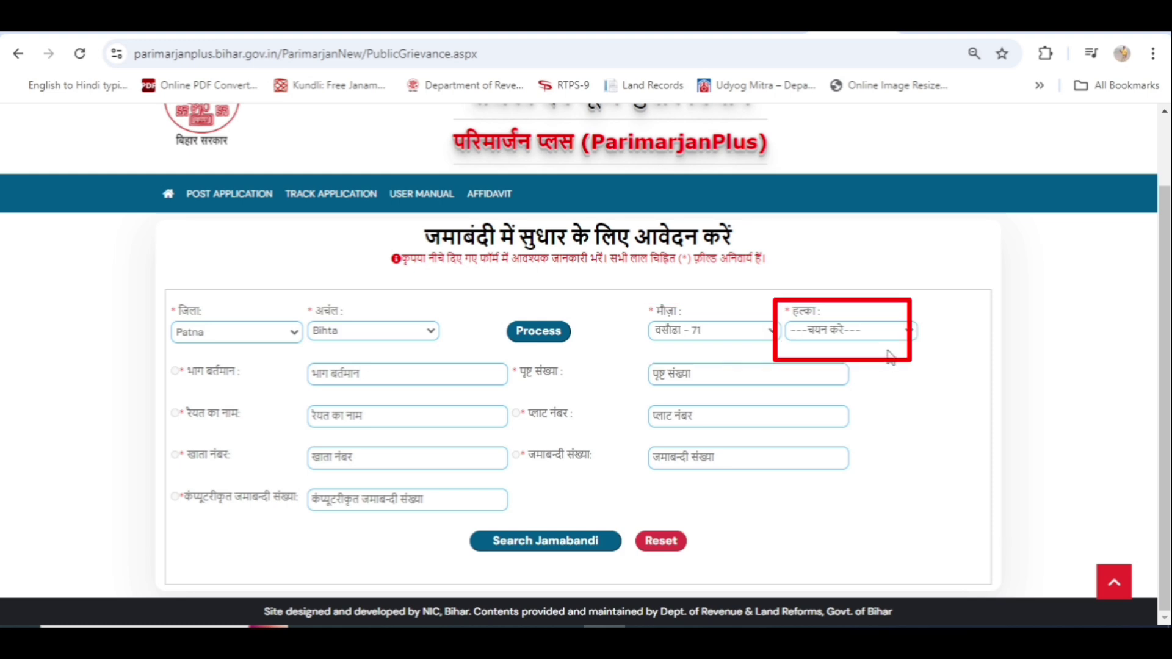
pyautogui.click(906, 337)
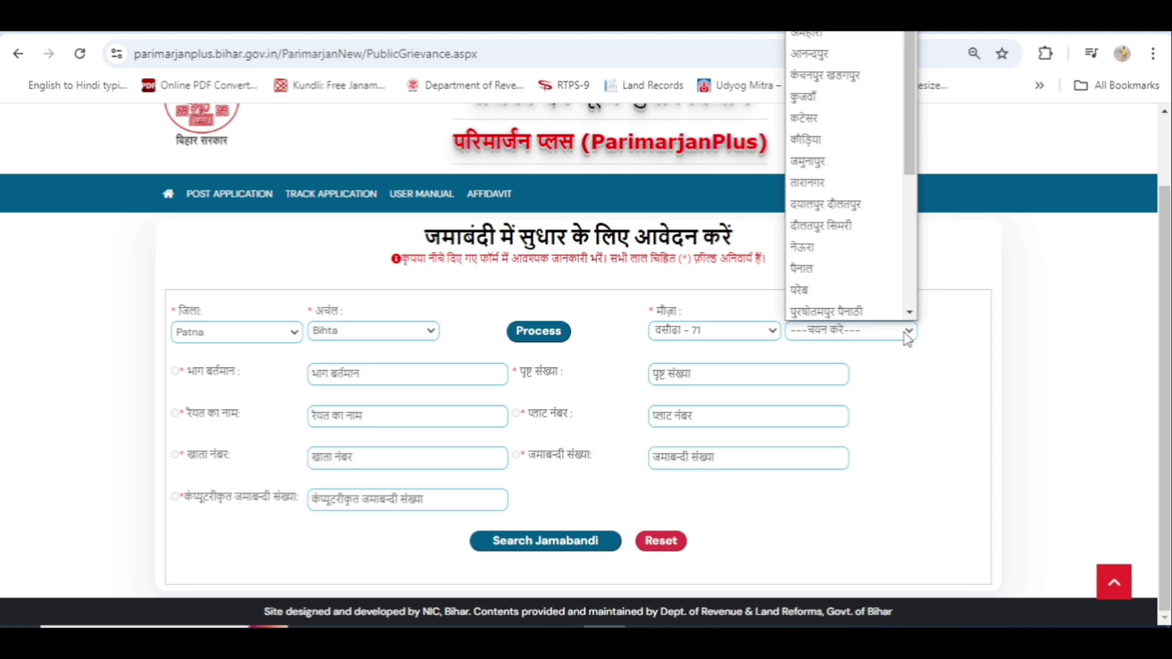
pyautogui.click(892, 211)
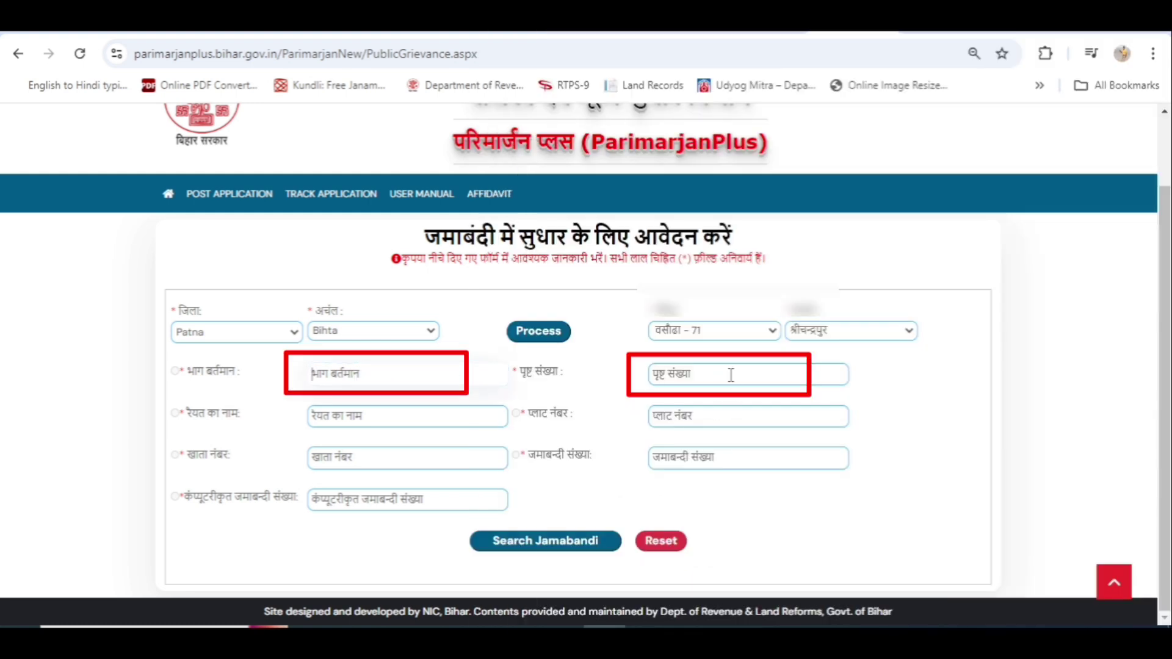
# Enter the jamabandi page number in the पृष्ठ संख्या field.
pyautogui.click(706, 374)
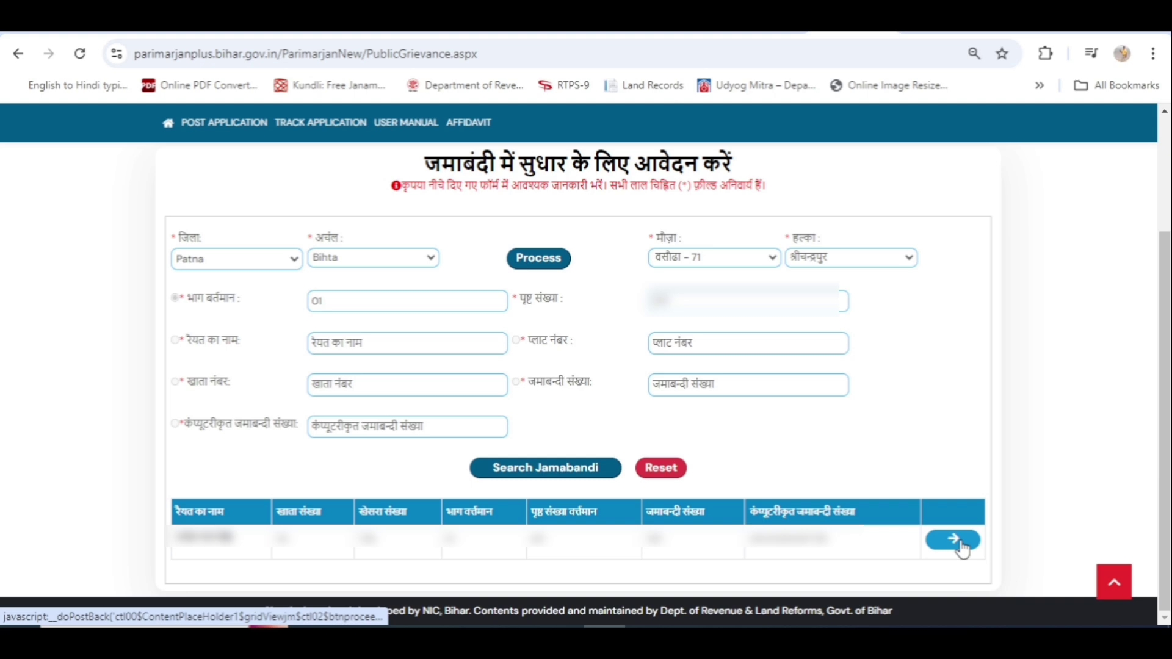
# Open the found jamabandi record to show its raiyat details and plots 706 and 708 under khata 161.
pyautogui.click(961, 544)
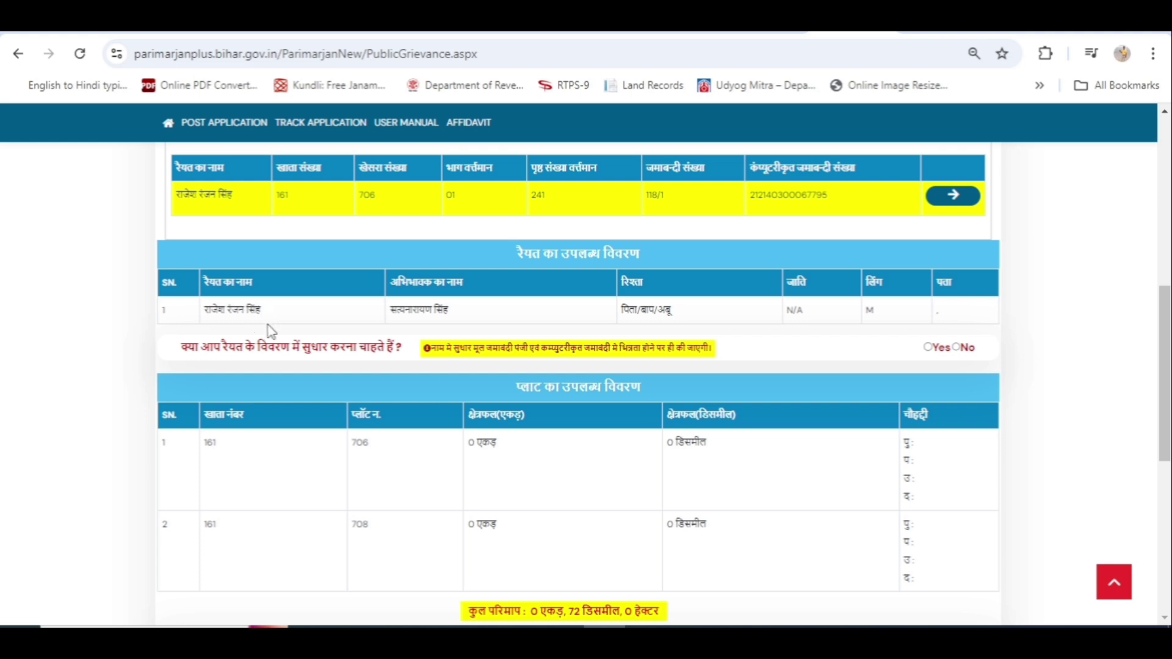
# Answer Yes to raiyat correction, mark the raiyat row for change and trim the name's last letter.
pyautogui.click(928, 347)
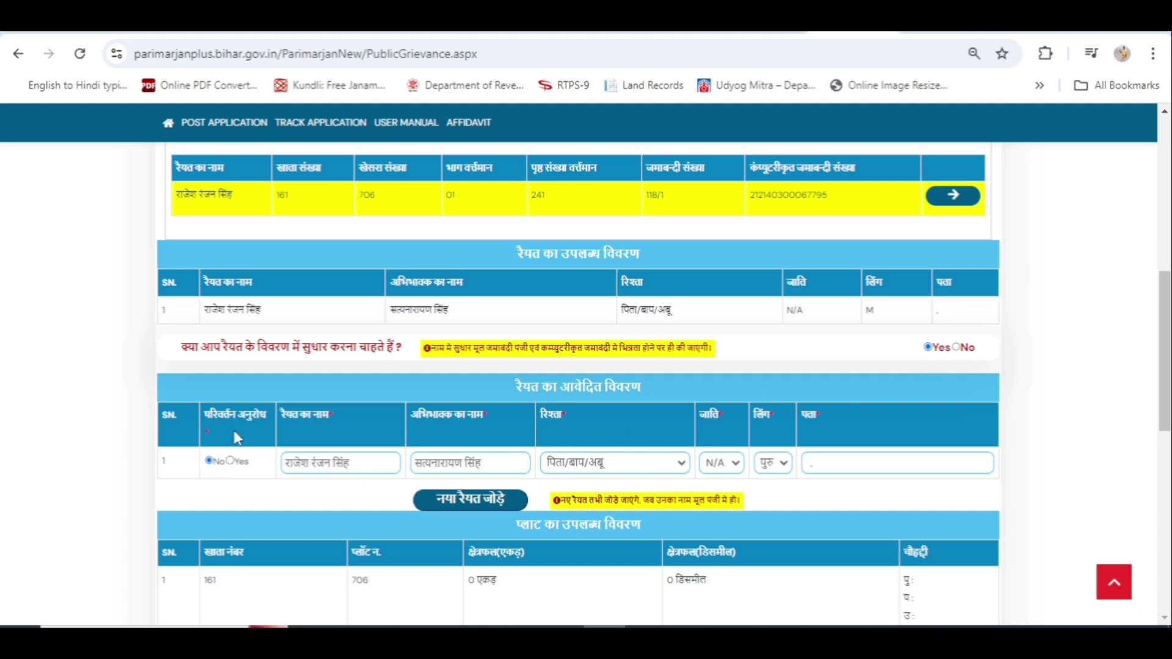
pyautogui.click(231, 462)
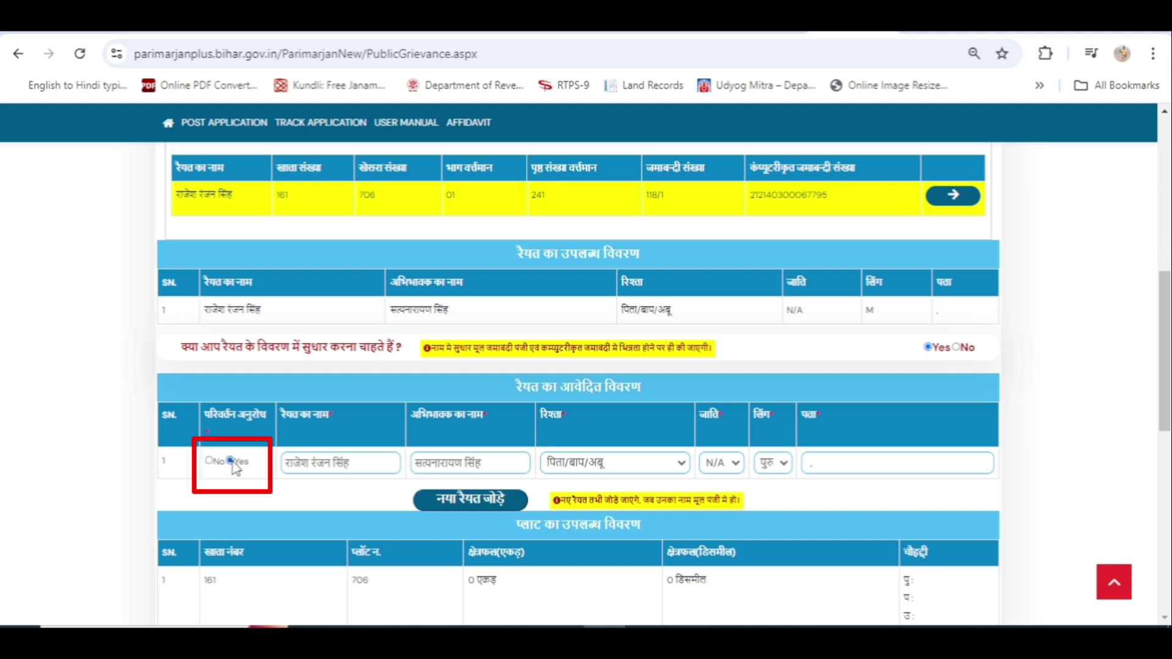
pyautogui.scroll(3, 366, 468)
pyautogui.scroll(-3, 366, 468)
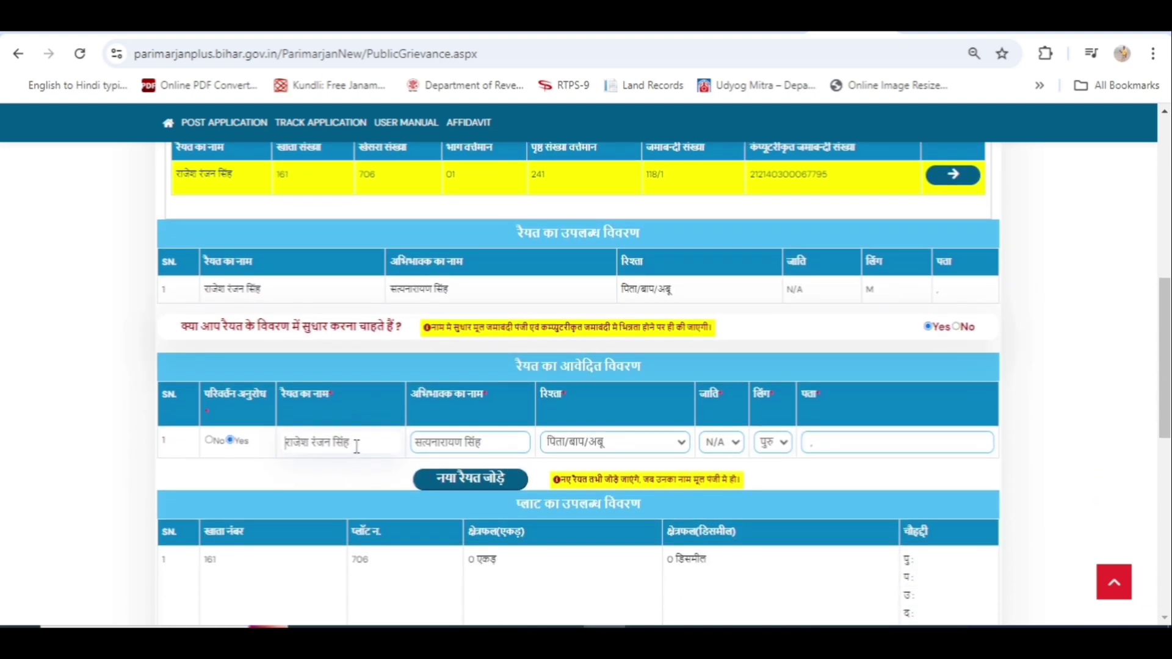
pyautogui.press('BackSpace')
pyautogui.press('BackSpace')
pyautogui.press('BackSpace')
pyautogui.press('BackSpace')
pyautogui.press('BackSpace')
pyautogui.click(852, 445)
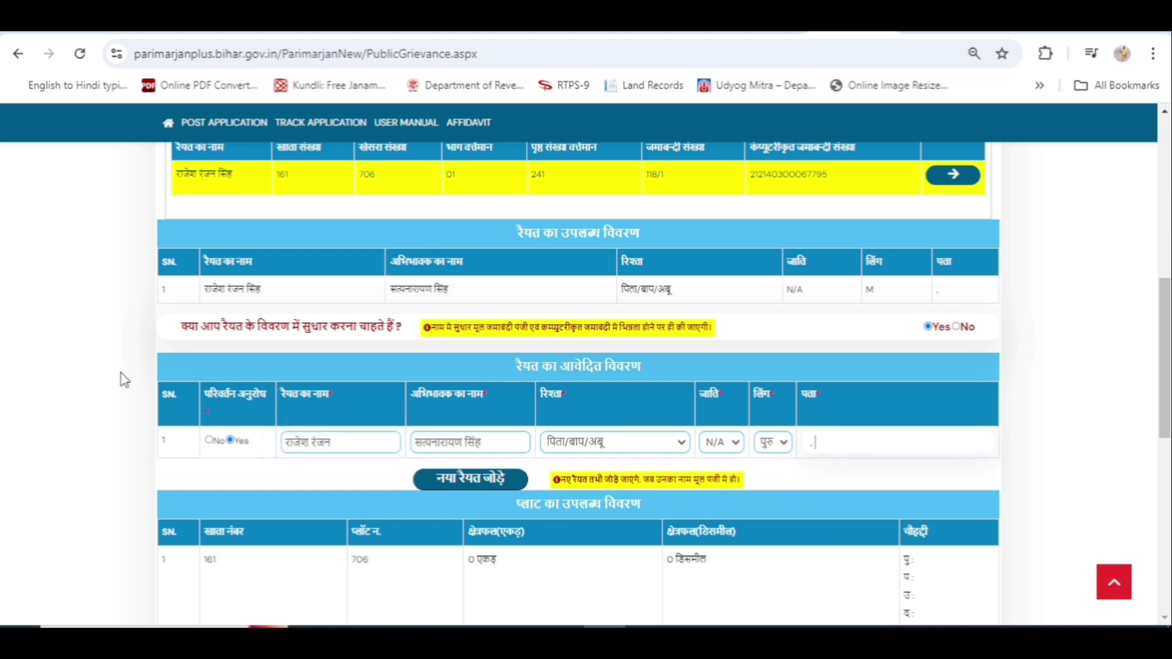
# Withdraw the raiyat row's change request and answer No to the raiyat-correction question.
pyautogui.click(209, 440)
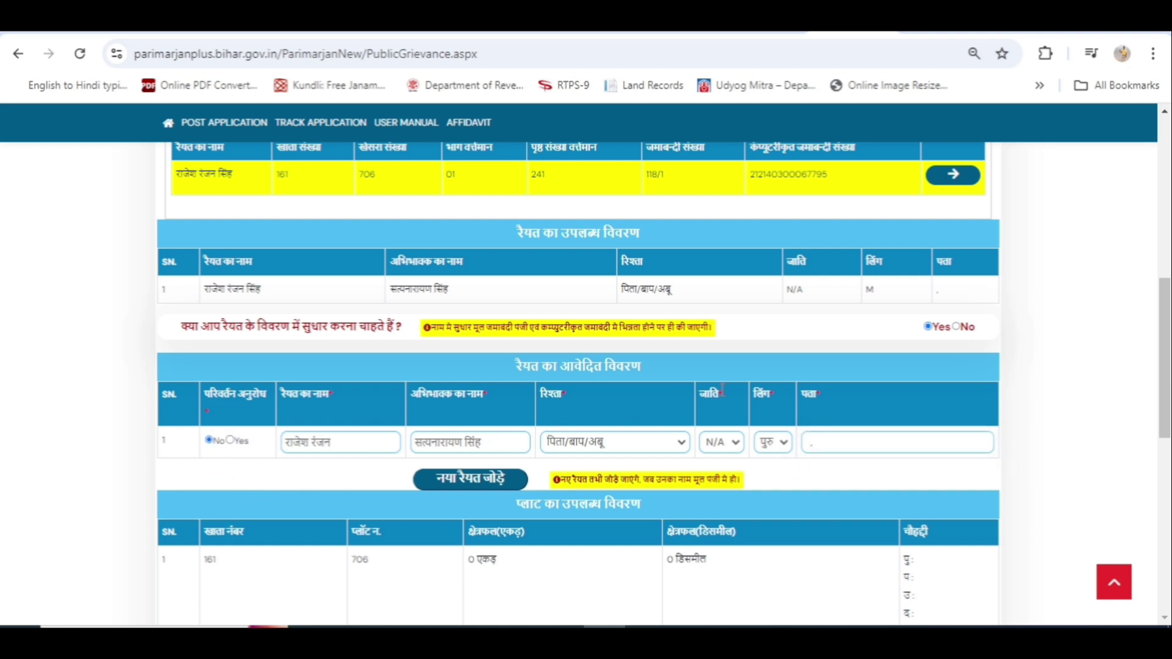
pyautogui.click(959, 328)
pyautogui.scroll(-4, 716, 367)
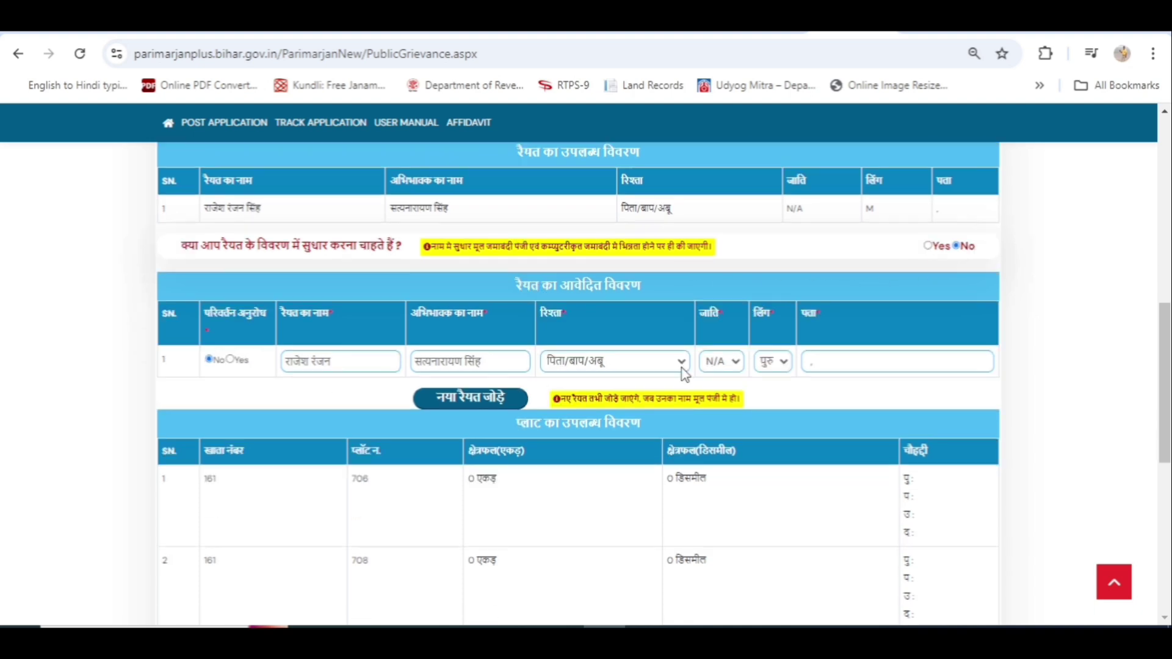
pyautogui.scroll(1, 639, 390)
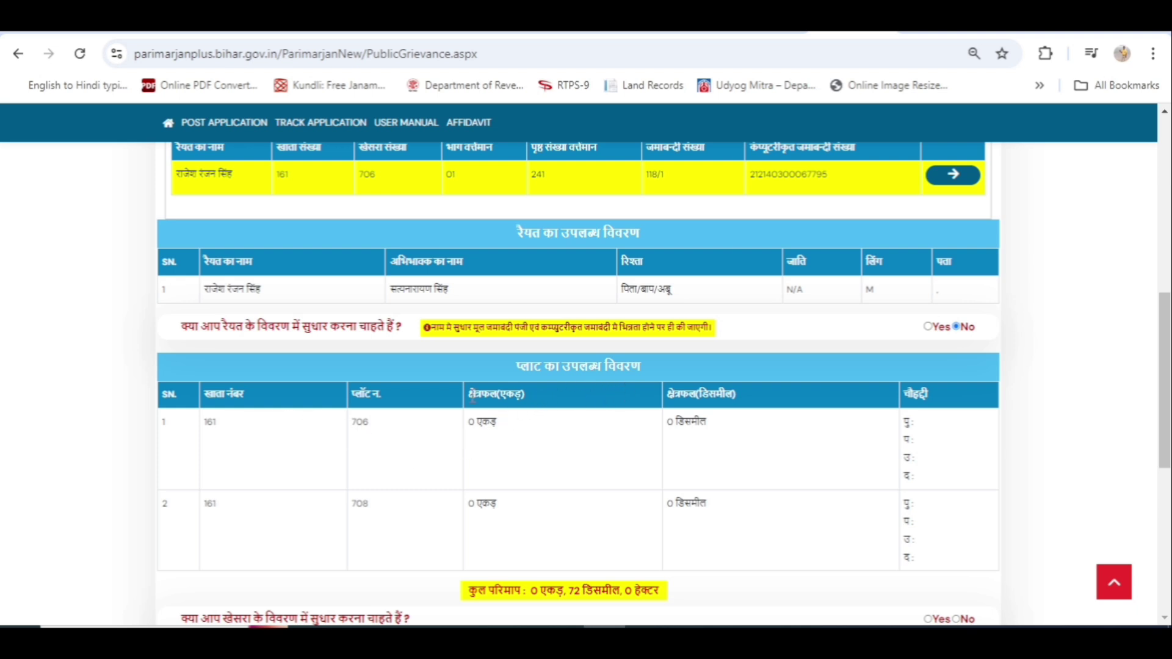
pyautogui.scroll(-3, 418, 413)
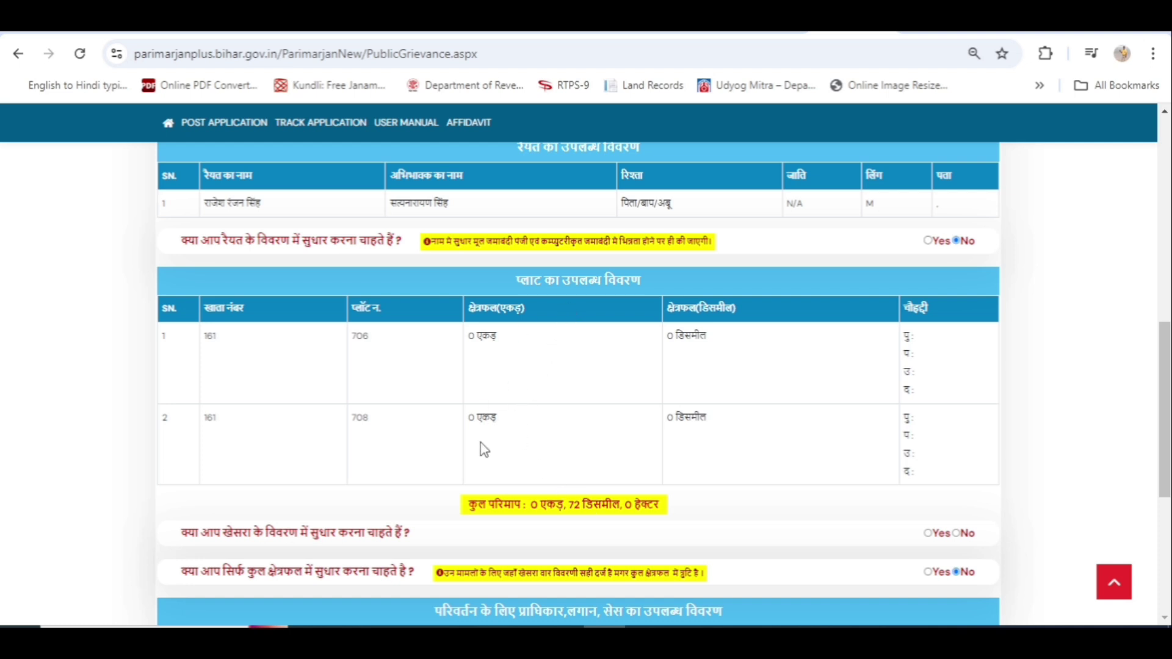
pyautogui.scroll(-3, 457, 457)
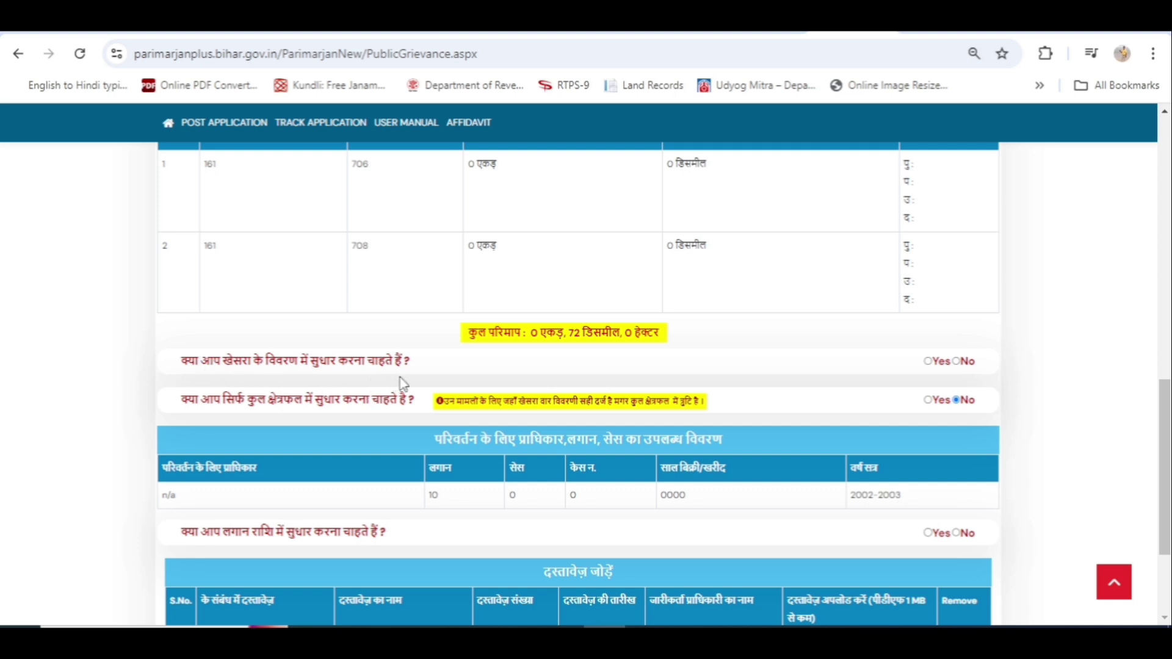
pyautogui.scroll(2, 652, 391)
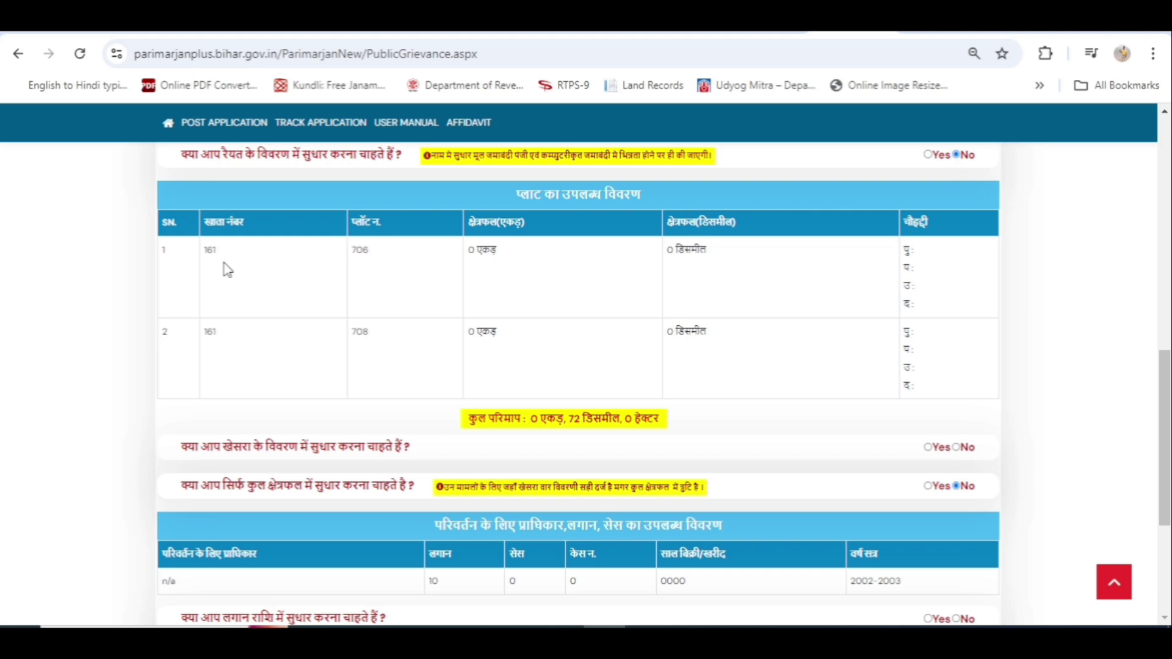
# Answer Yes to the khesra correction and set परिवर्तन अनुरोध to Yes for plots 706 and 708.
pyautogui.click(928, 448)
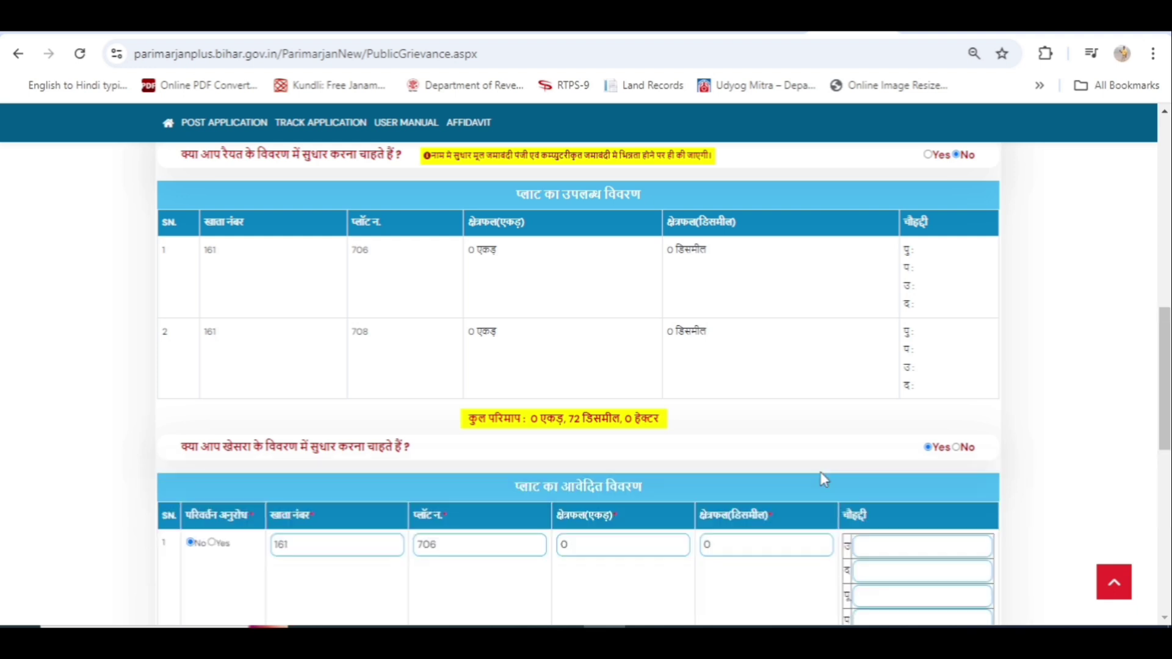
pyautogui.scroll(-2, 793, 446)
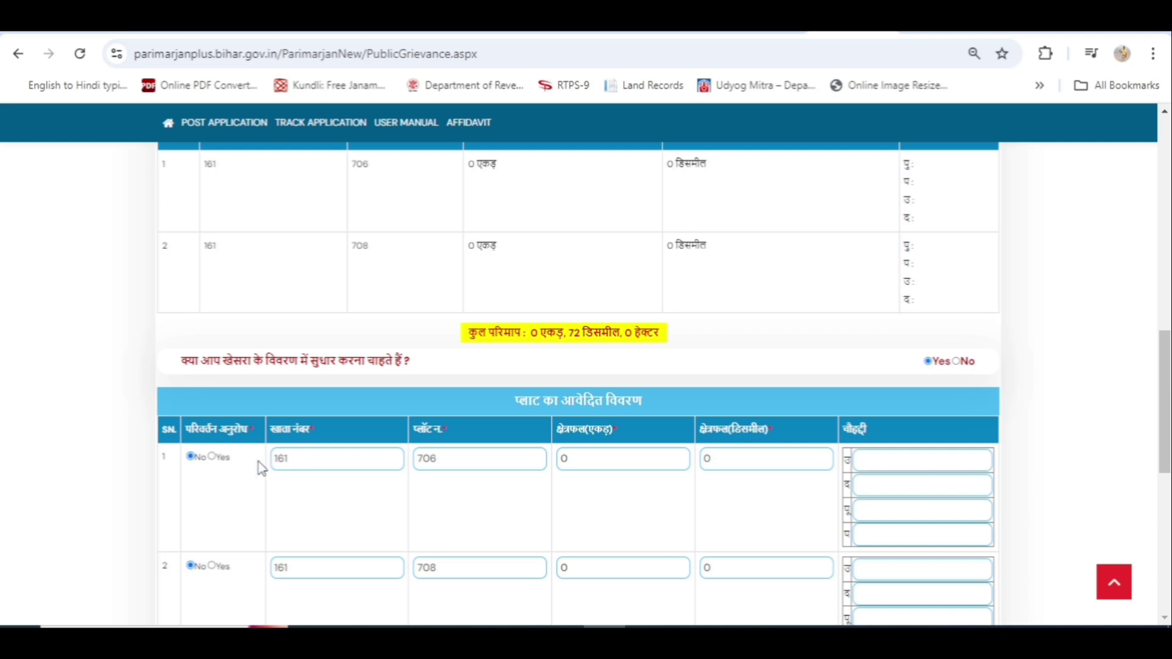
pyautogui.click(213, 457)
pyautogui.click(213, 566)
pyautogui.scroll(-3, 357, 490)
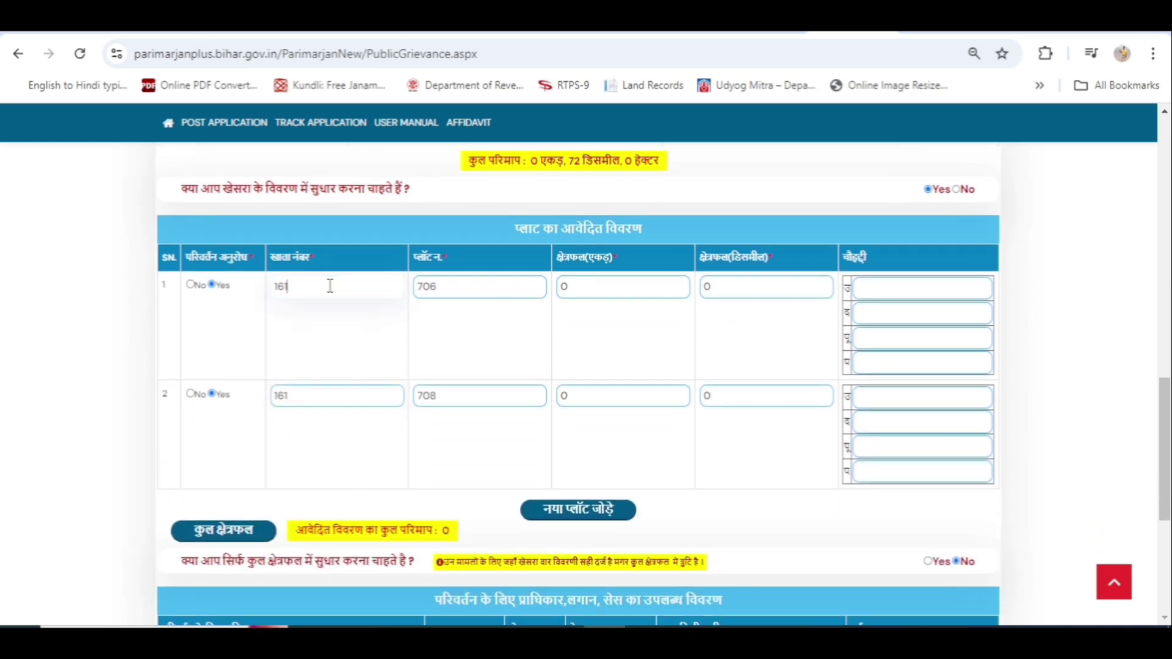
# Change the khata number of plots 706 and 708 from 161 to 361.
pyautogui.press('BackSpace')
pyautogui.press('BackSpace')
pyautogui.press('BackSpace')
pyautogui.write('361')
pyautogui.click(325, 398)
pyautogui.press('BackSpace')
pyautogui.press('BackSpace')
pyautogui.press('BackSpace')
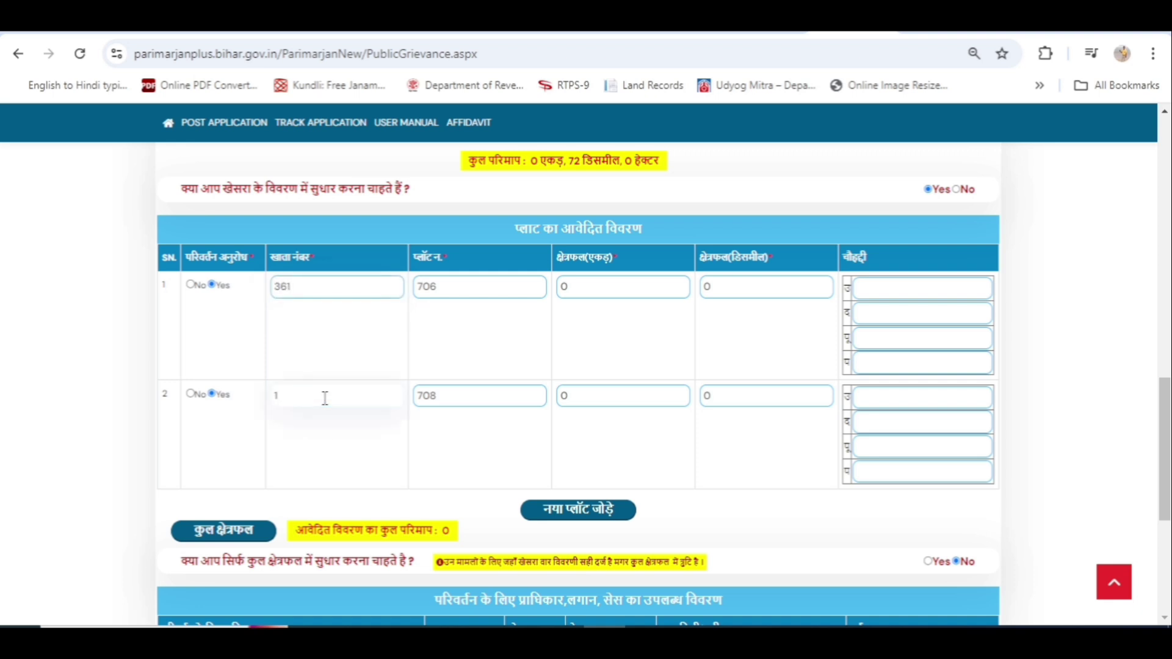
pyautogui.write('361')
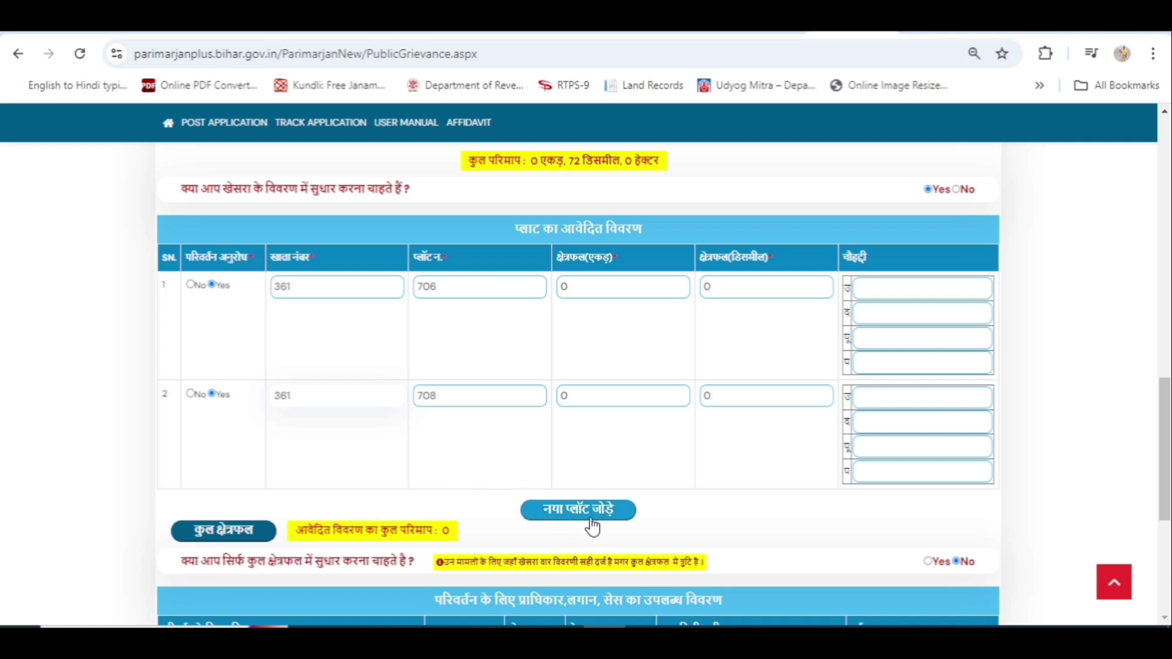
# Calculate कुल क्षेत्रफल as 0 एकड़ 0 डिसमील 0 हेक्टर; the total-area-only Yes is refused with a warning.
pyautogui.scroll(-3, 708, 501)
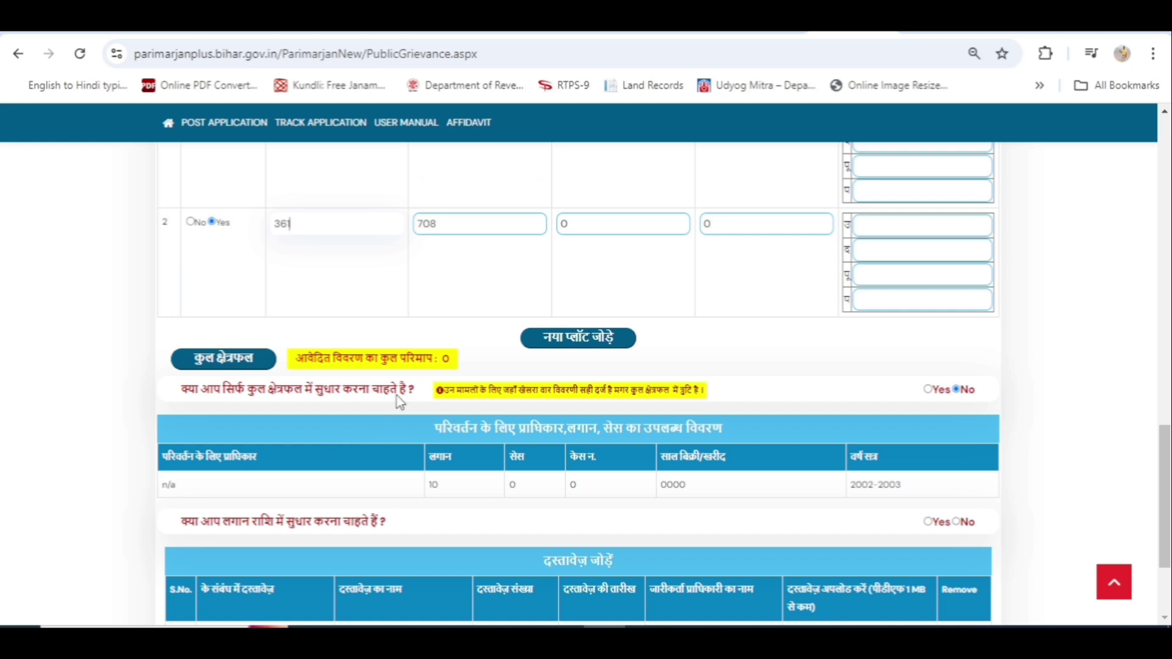
pyautogui.click(229, 367)
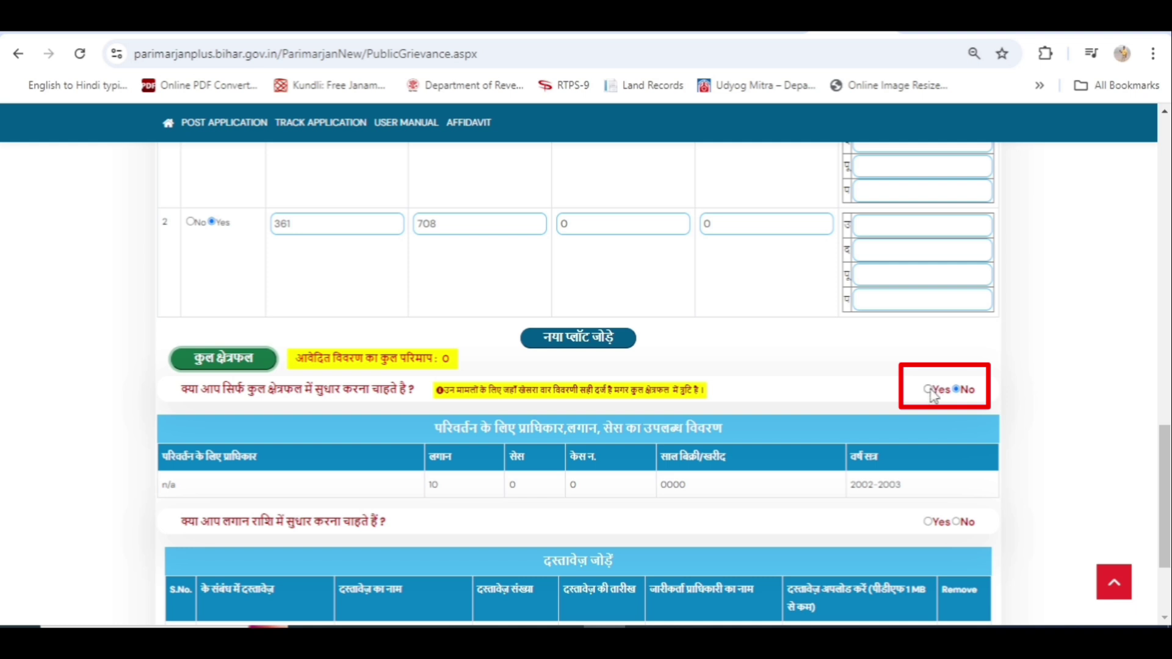
pyautogui.click(929, 389)
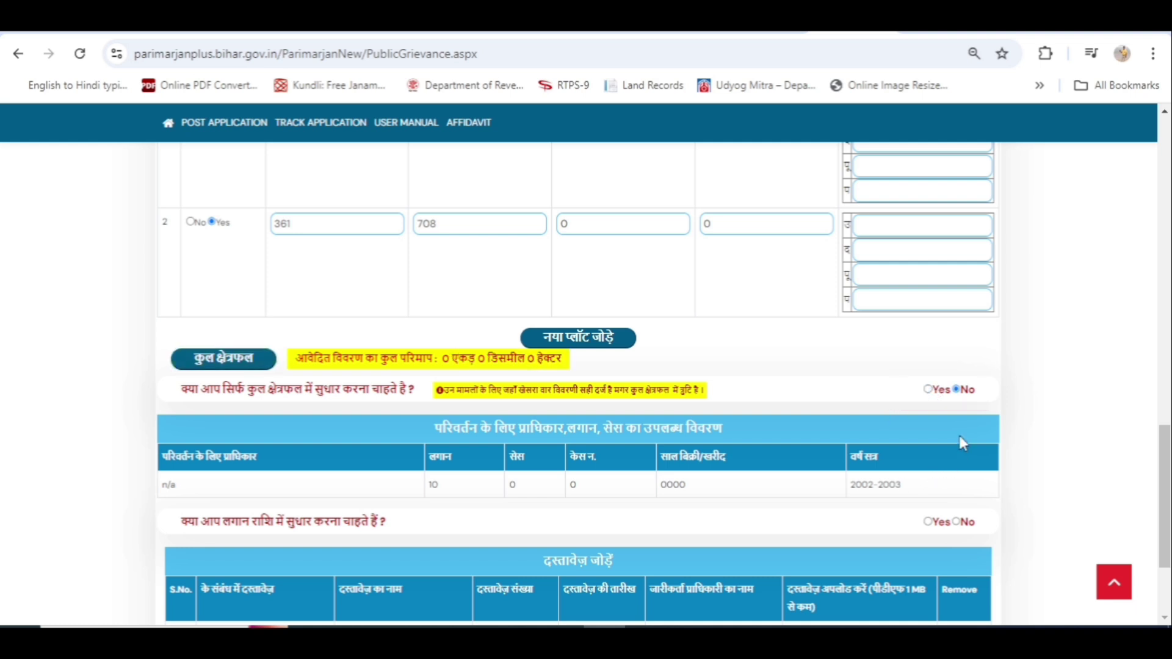
pyautogui.click(927, 390)
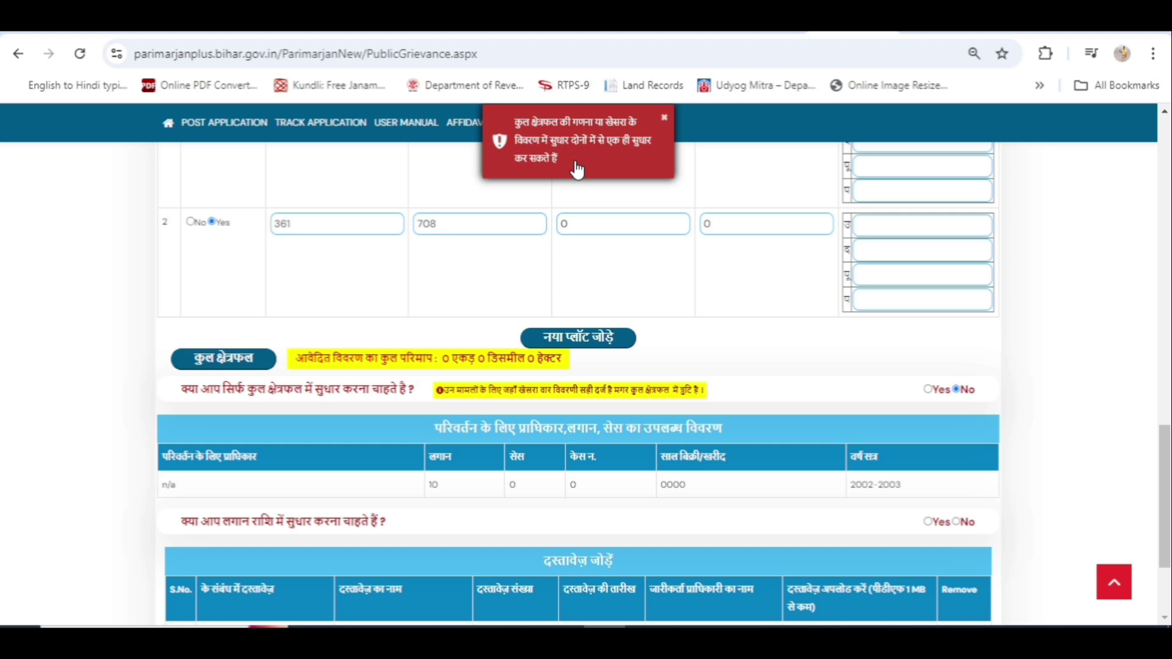
# Scroll down past the plot rows to the दस्तावेज़ जोड़ें table and Preview button.
pyautogui.scroll(-3, 750, 343)
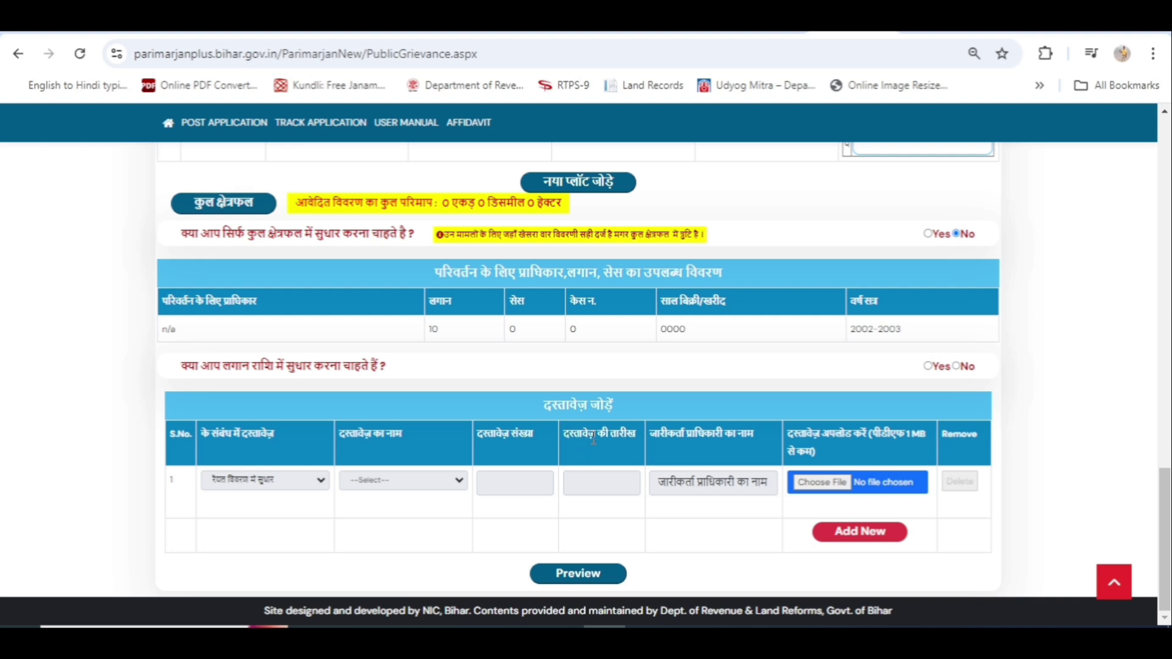
# Set the first document row's purpose to भूमि विवरण में सुधार.
pyautogui.click(322, 485)
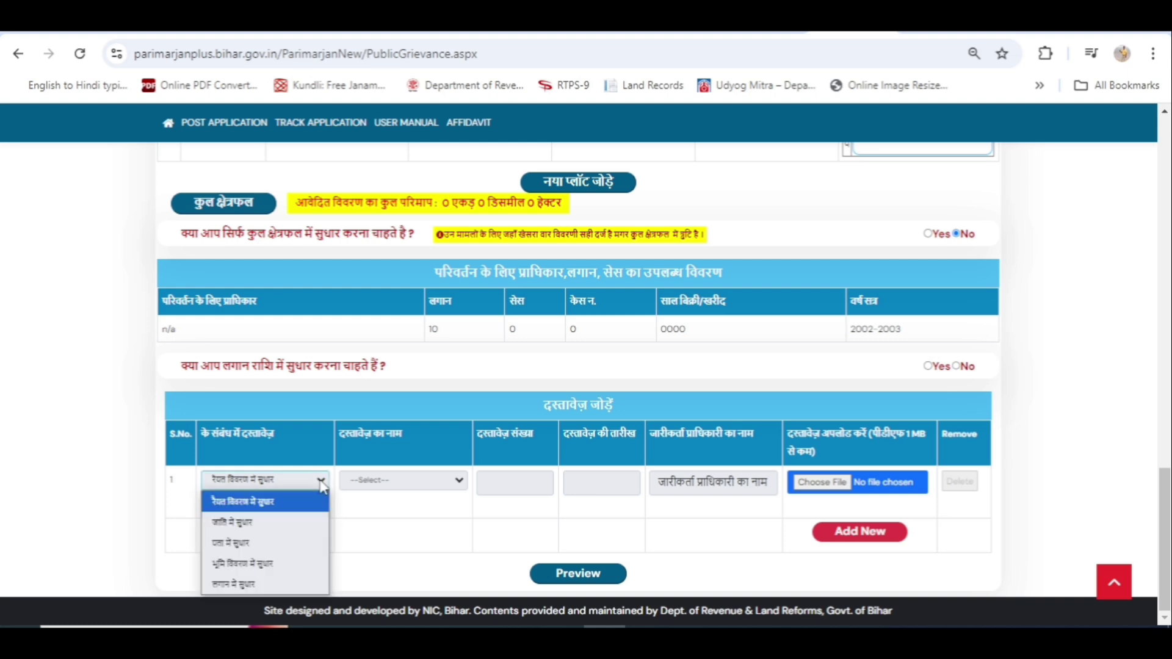
pyautogui.click(379, 536)
pyautogui.scroll(2, 352, 498)
pyautogui.scroll(-2, 352, 497)
pyautogui.click(321, 481)
pyautogui.click(284, 572)
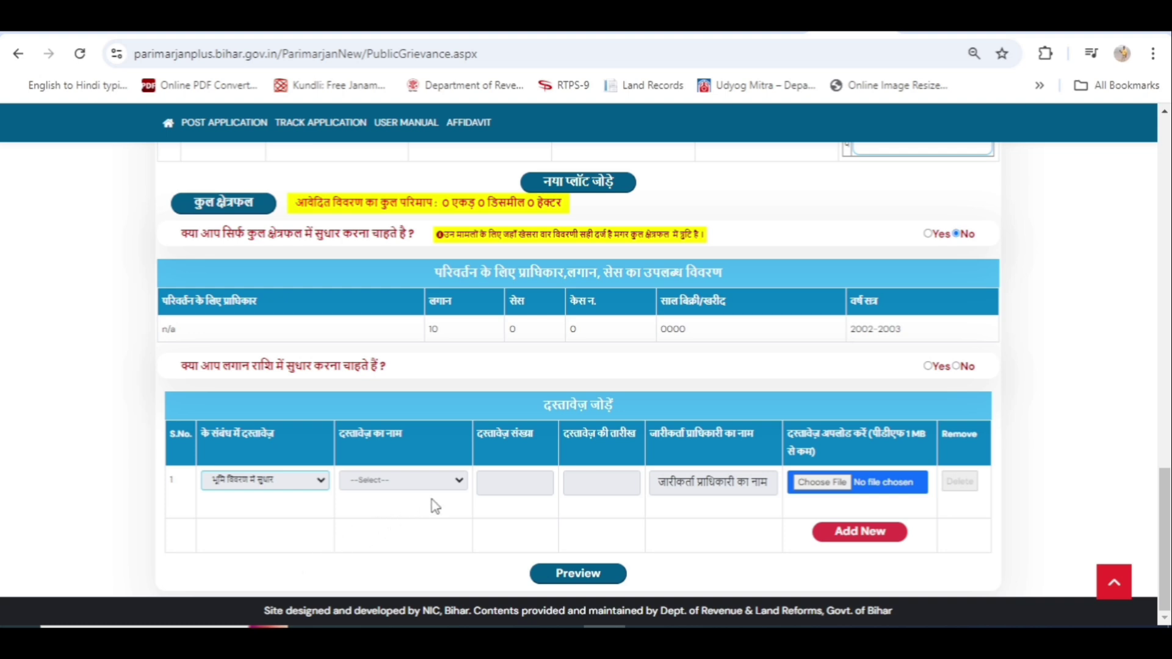
pyautogui.click(463, 483)
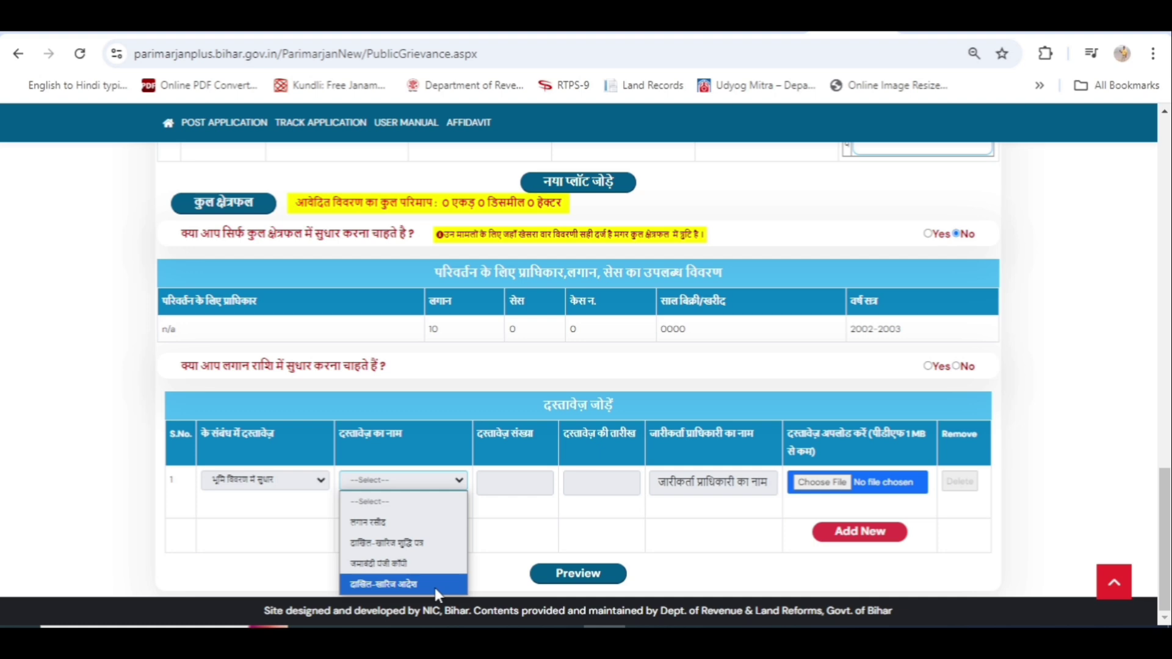
pyautogui.click(434, 584)
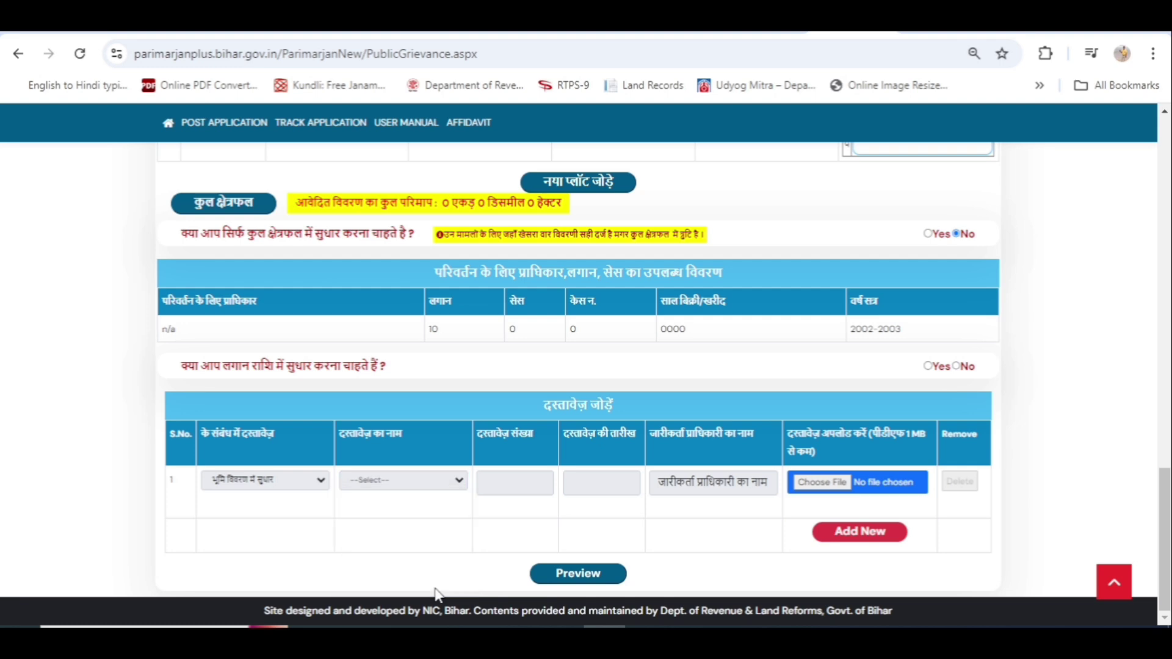
pyautogui.click(459, 485)
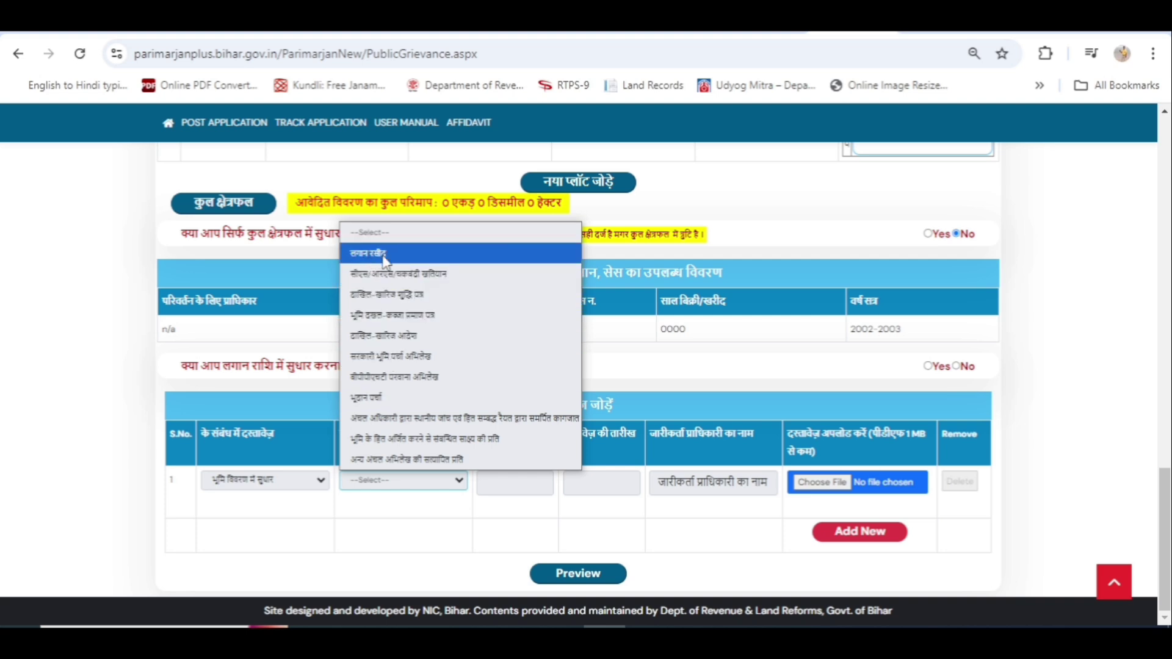
pyautogui.click(482, 547)
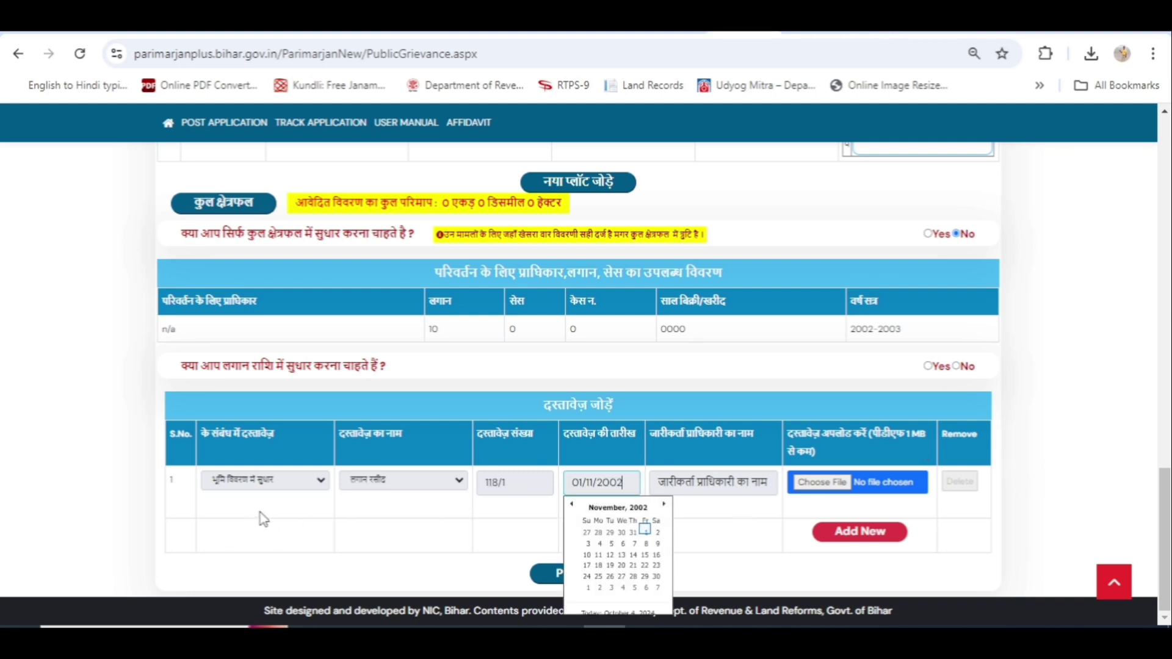
pyautogui.click(645, 534)
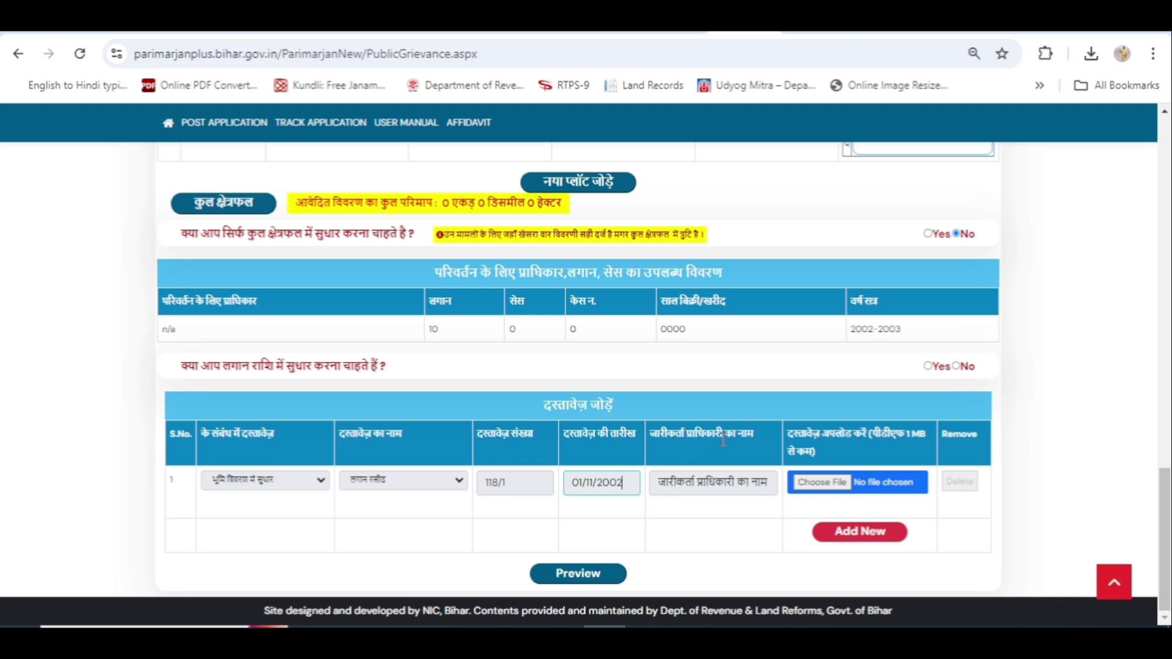
# Enter NA as the issuing authority and attach the PDF to the first document row.
pyautogui.click(688, 484)
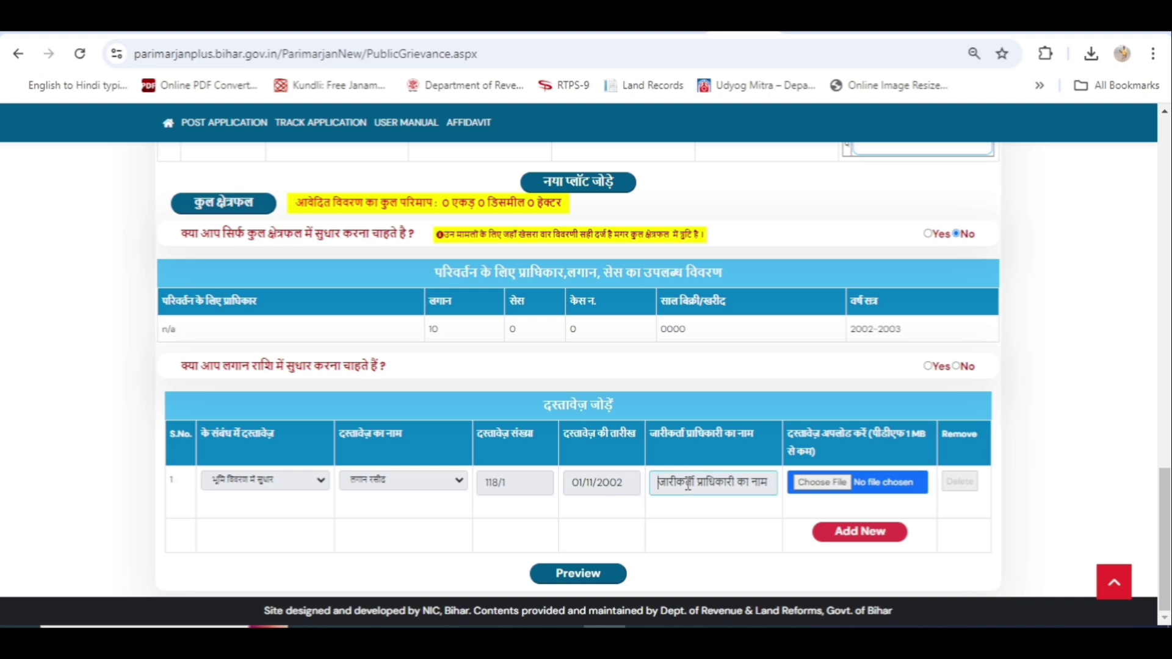
pyautogui.write('NA')
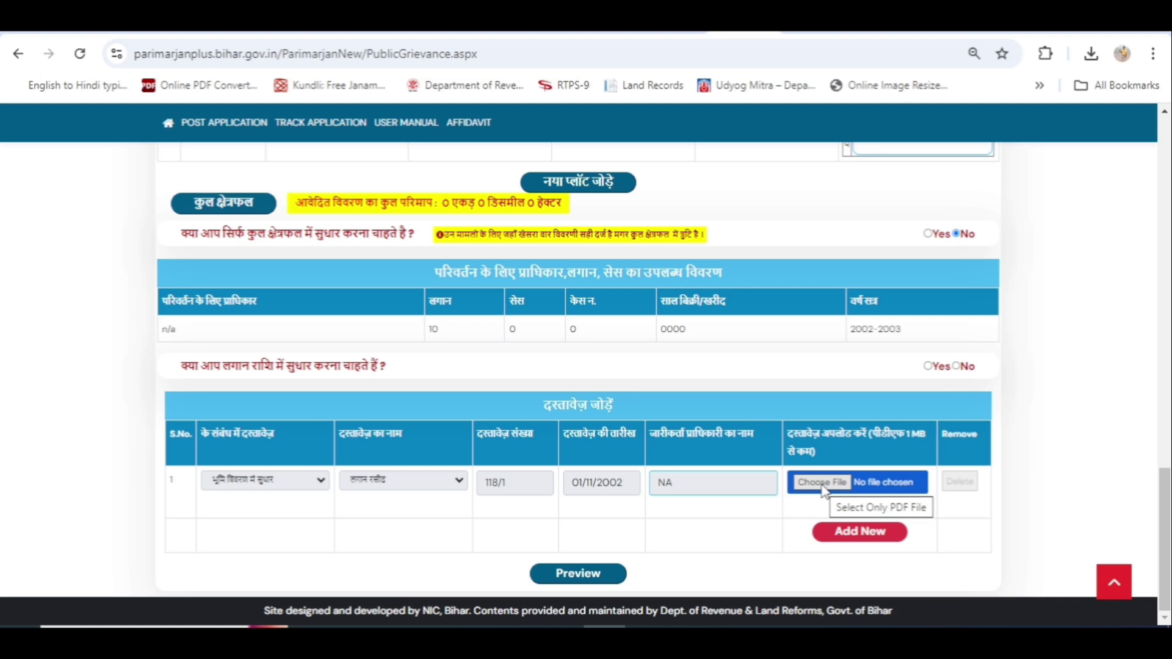
pyautogui.click(822, 483)
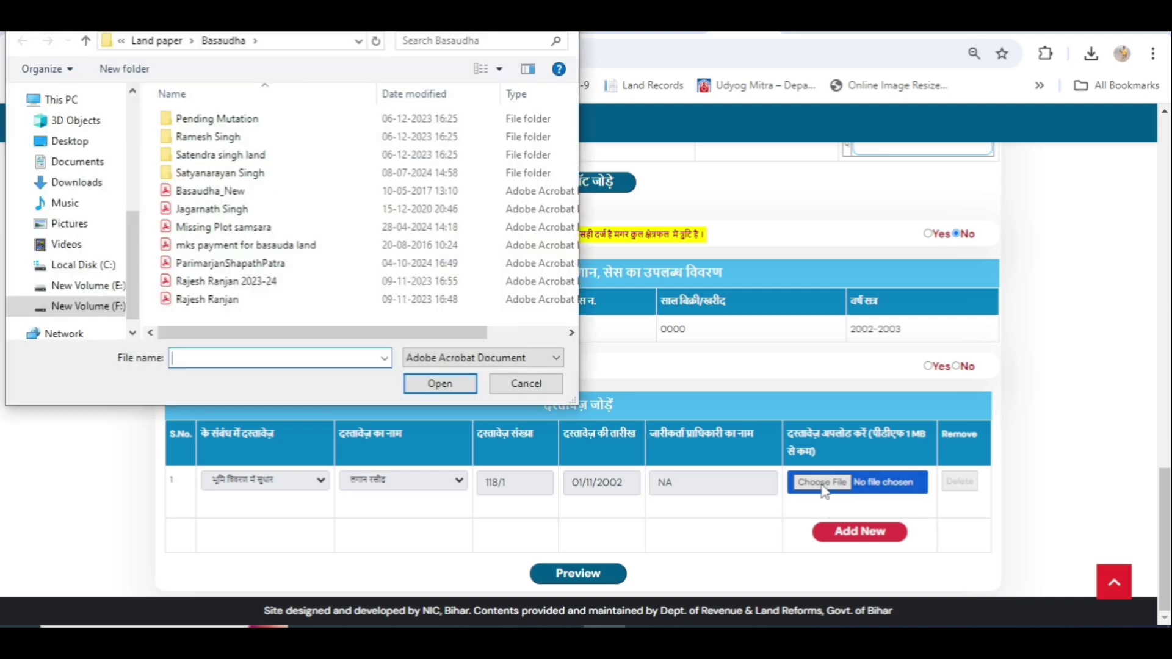
pyautogui.click(440, 383)
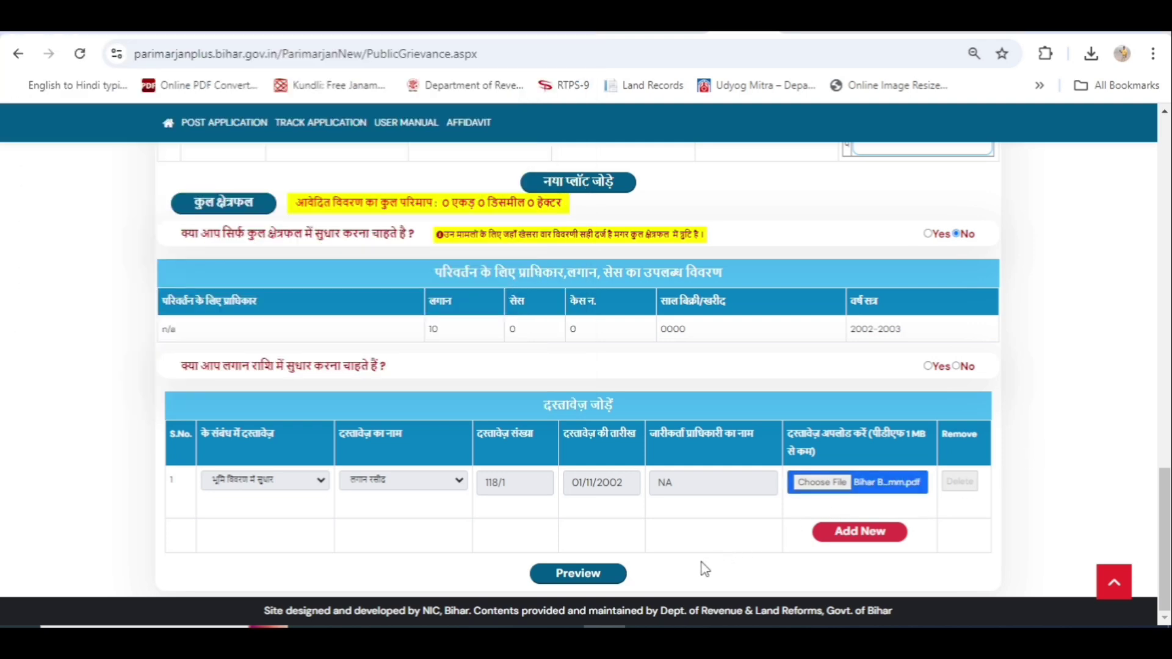
# Open the application preview and scroll down to the documents and affidavit section.
pyautogui.click(592, 577)
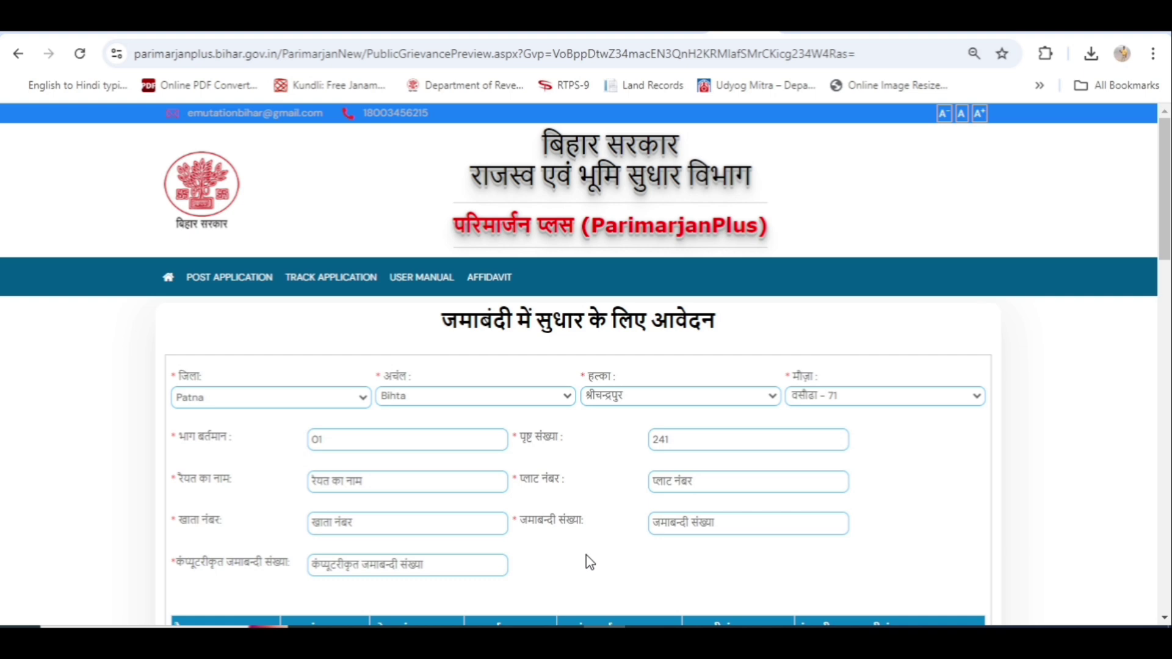
pyautogui.scroll(-2, 587, 556)
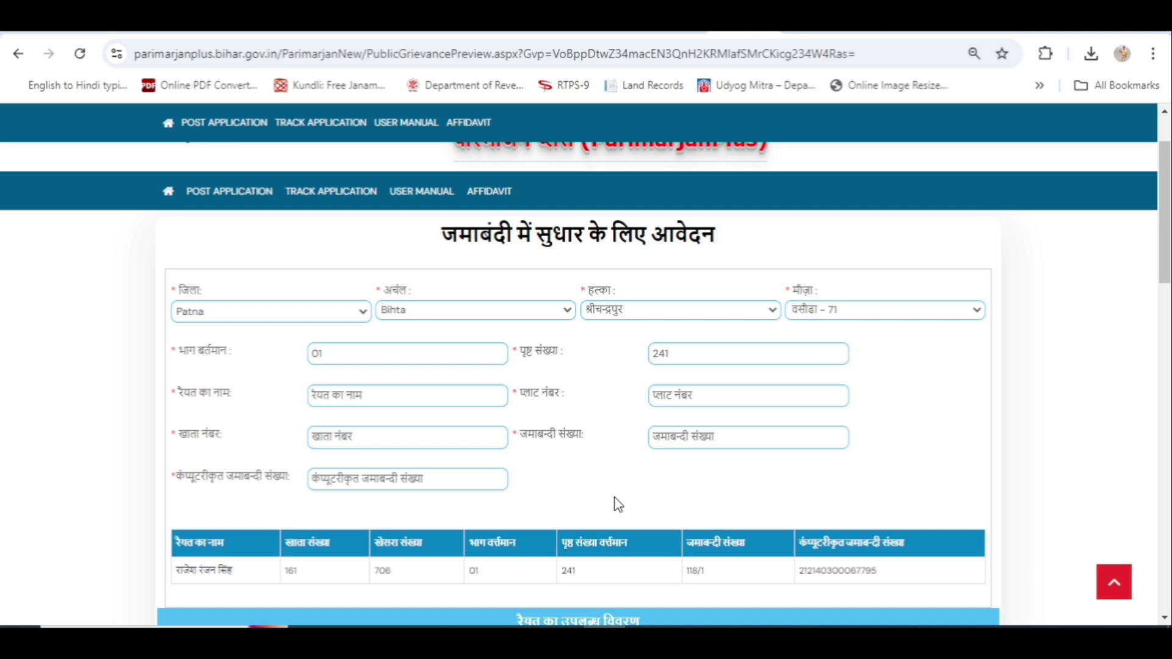
pyautogui.scroll(-2, 618, 504)
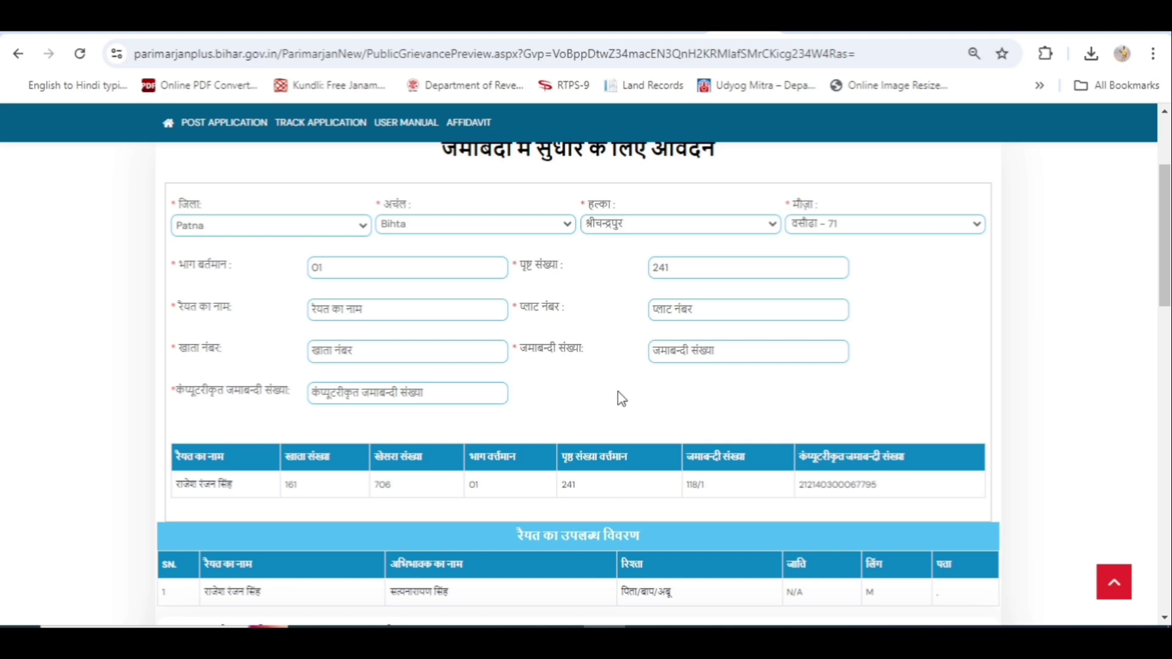
pyautogui.scroll(-3, 618, 393)
pyautogui.scroll(1, 618, 393)
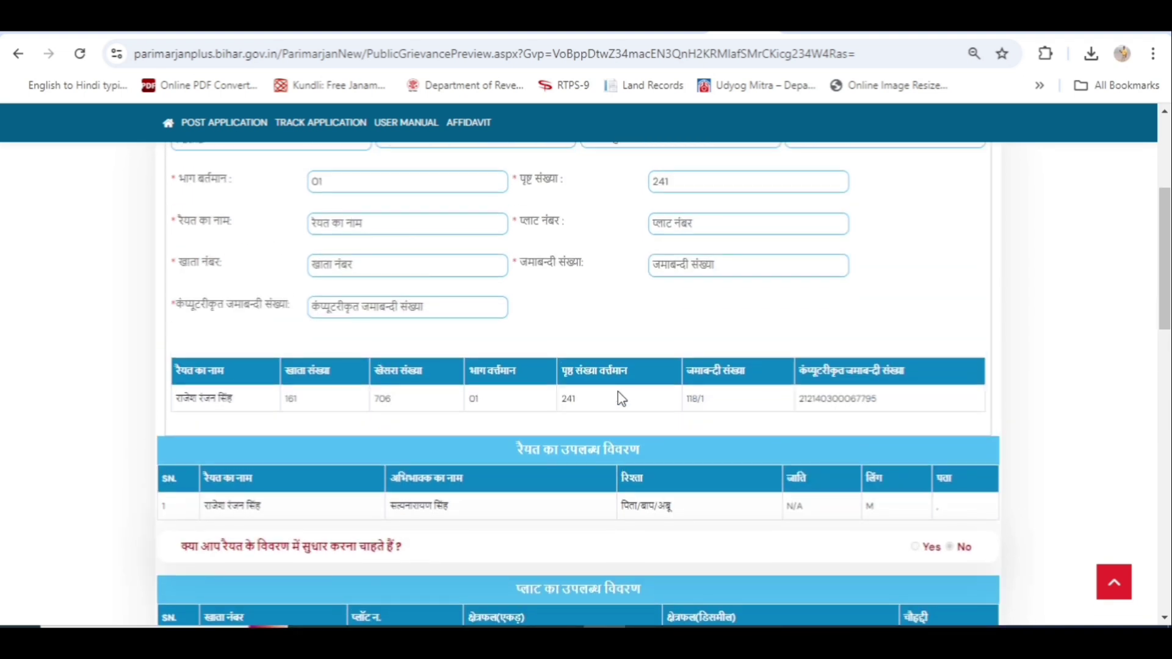
pyautogui.scroll(-4, 620, 400)
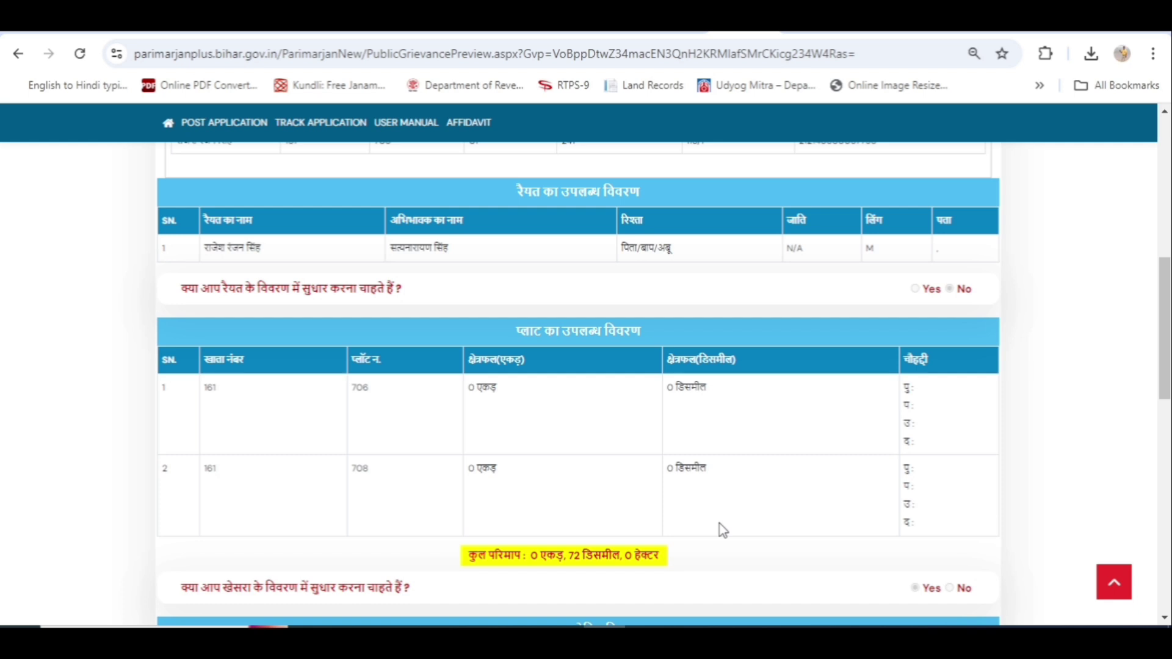
pyautogui.scroll(-5, 722, 530)
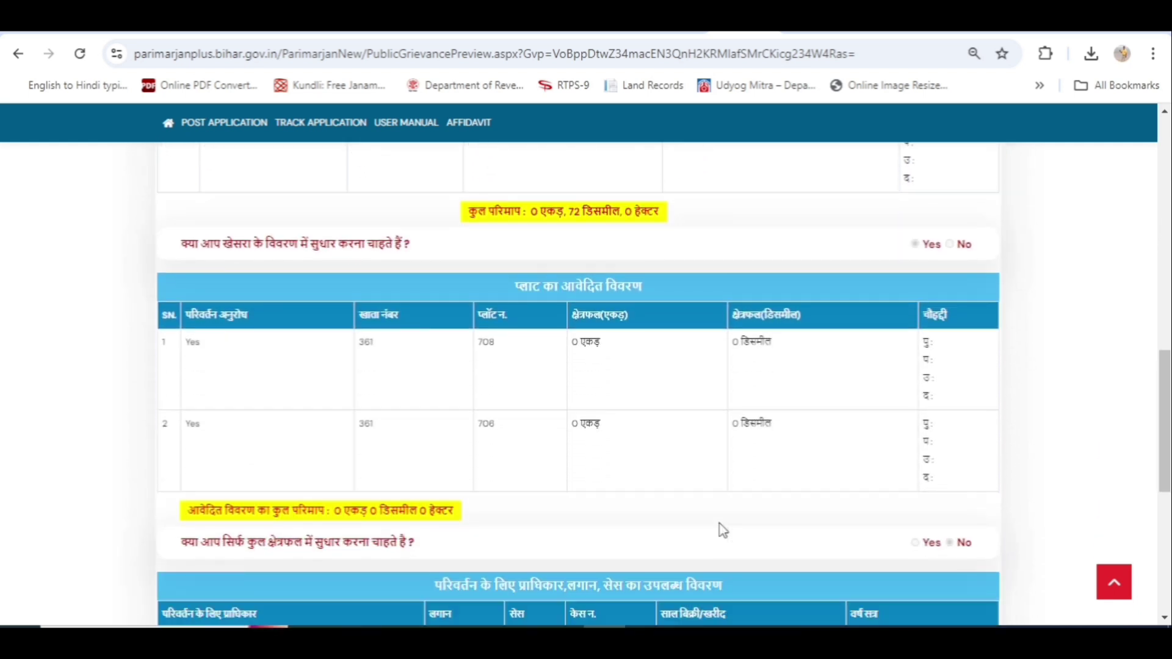
pyautogui.scroll(-3, 723, 529)
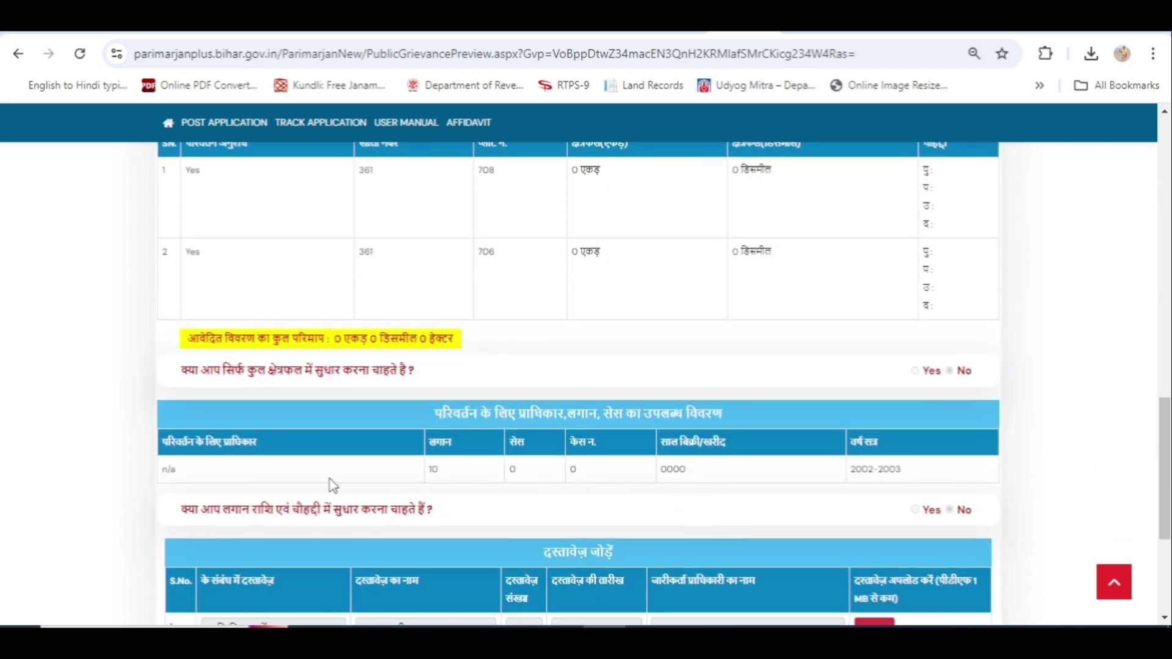
pyautogui.scroll(-4, 427, 491)
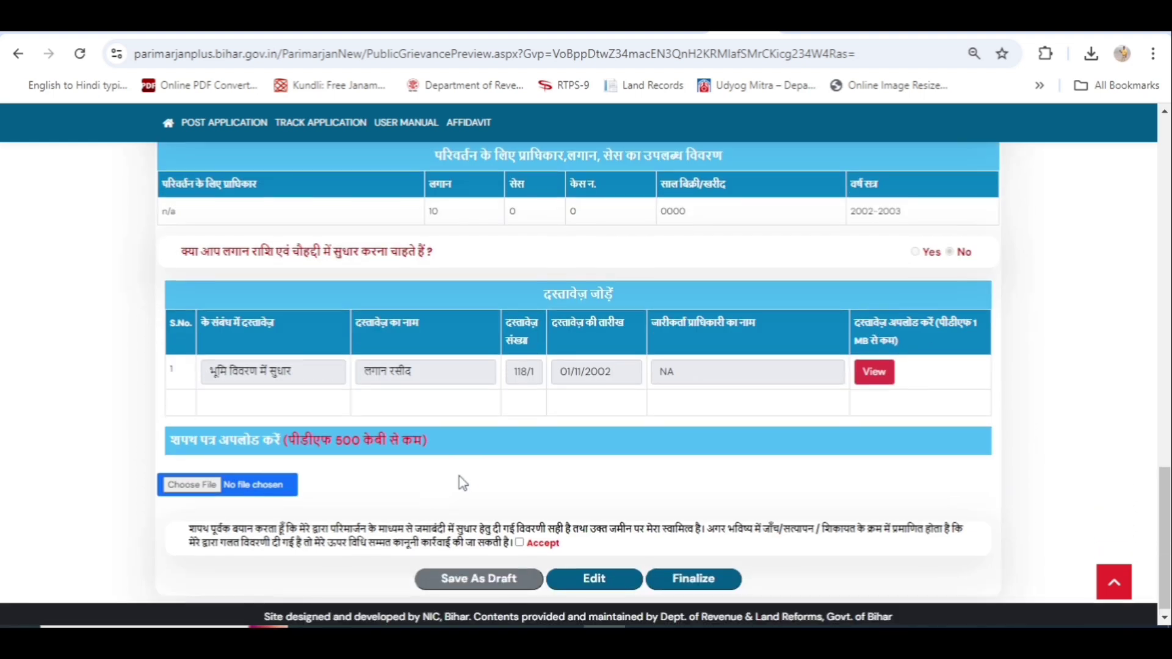
pyautogui.scroll(-1, 696, 452)
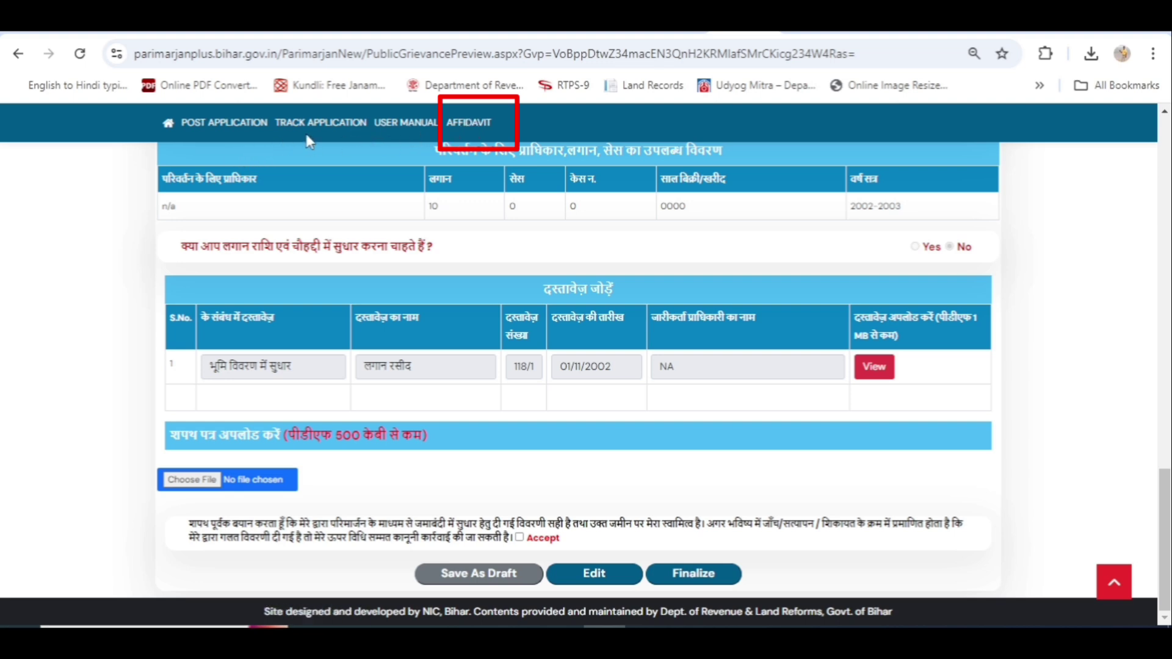
pyautogui.click(477, 123)
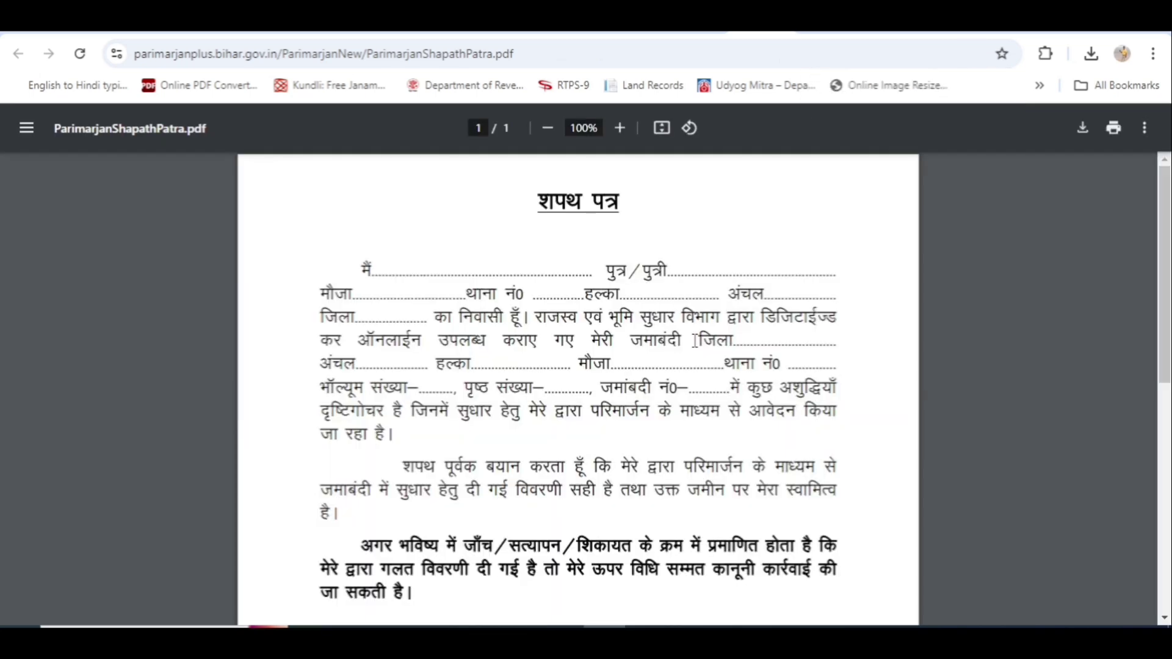
pyautogui.scroll(-1, 693, 340)
pyautogui.scroll(1, 694, 340)
pyautogui.scroll(-1, 618, 358)
pyautogui.scroll(-2, 618, 358)
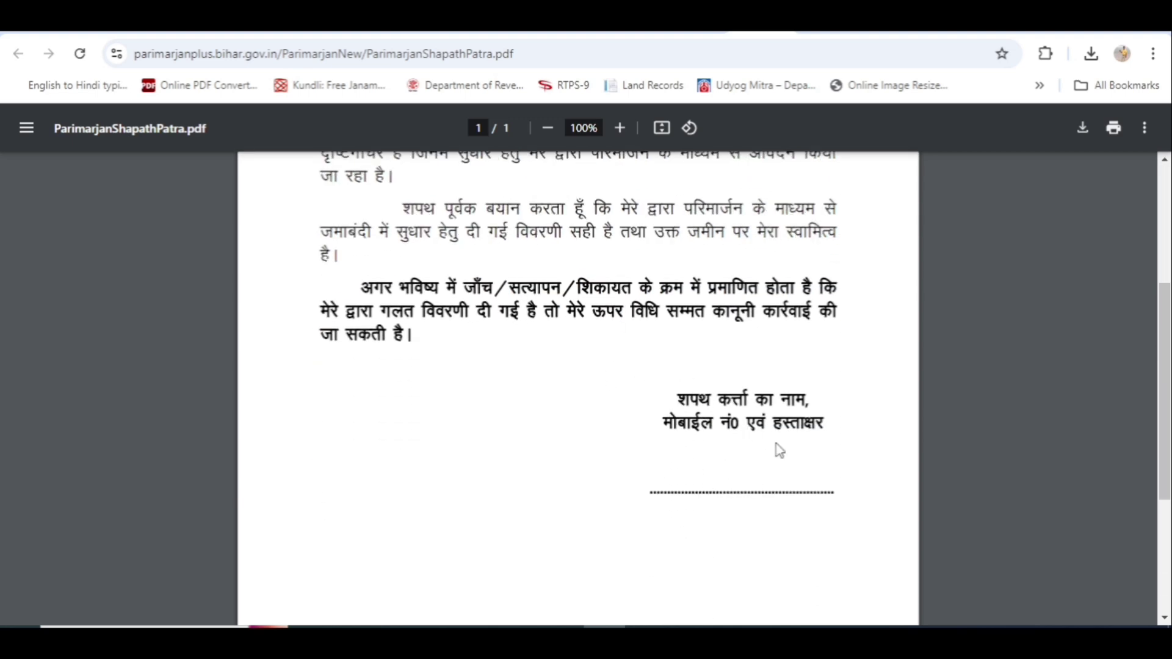
pyautogui.scroll(-2, 710, 544)
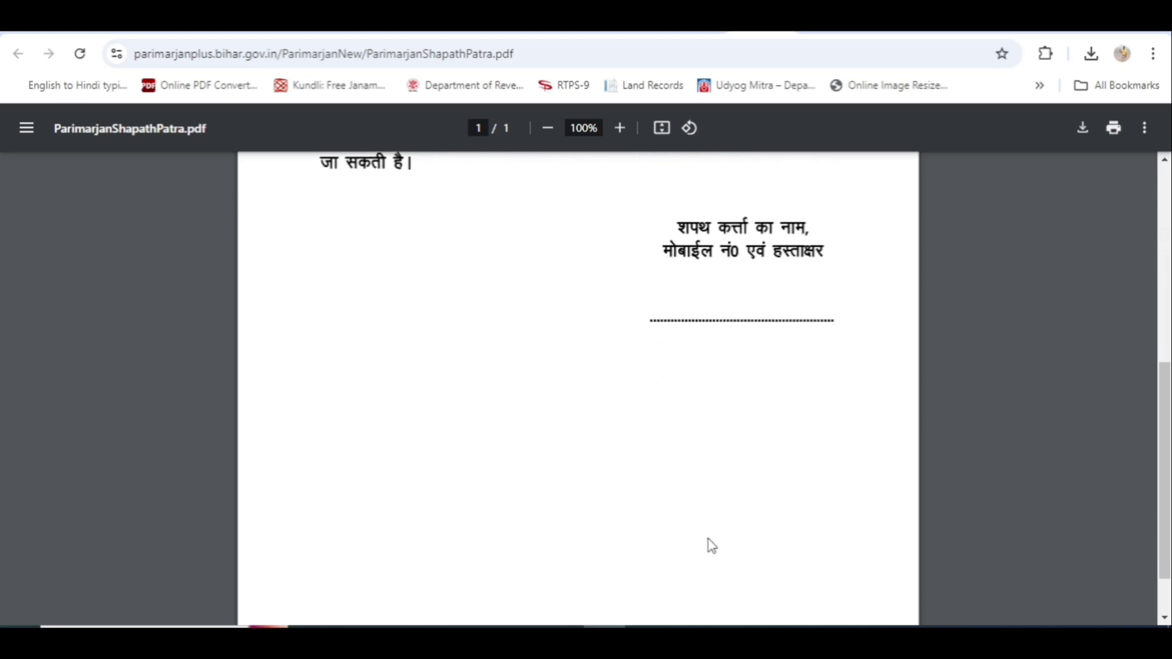
pyautogui.scroll(1, 709, 544)
# Attach the affidavit PDF, accept the declaration and request finalization of the application.
pyautogui.hotkey('ctrl', 'w')
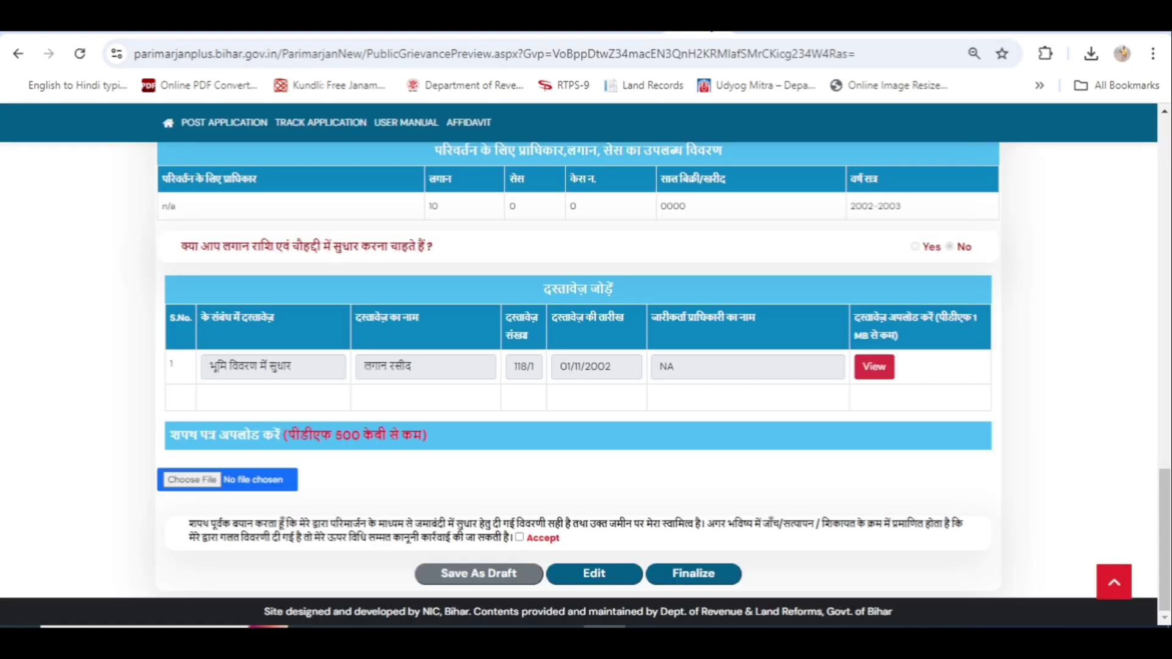
pyautogui.click(199, 482)
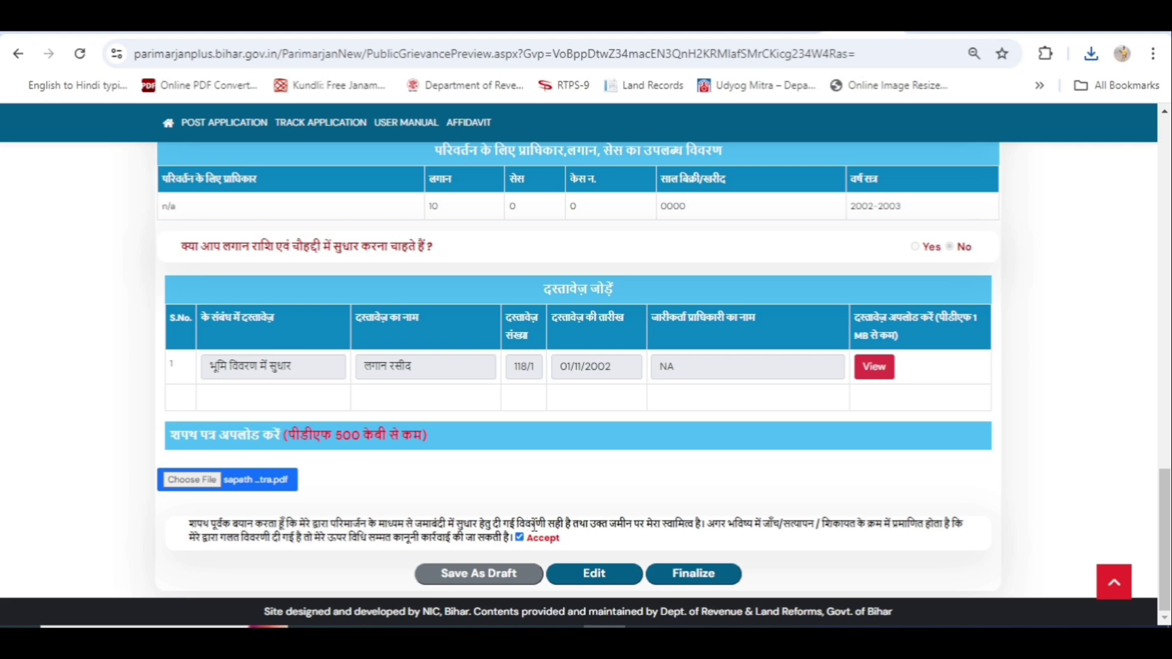
pyautogui.scroll(5, 535, 526)
pyautogui.scroll(-5, 435, 501)
pyautogui.click(697, 582)
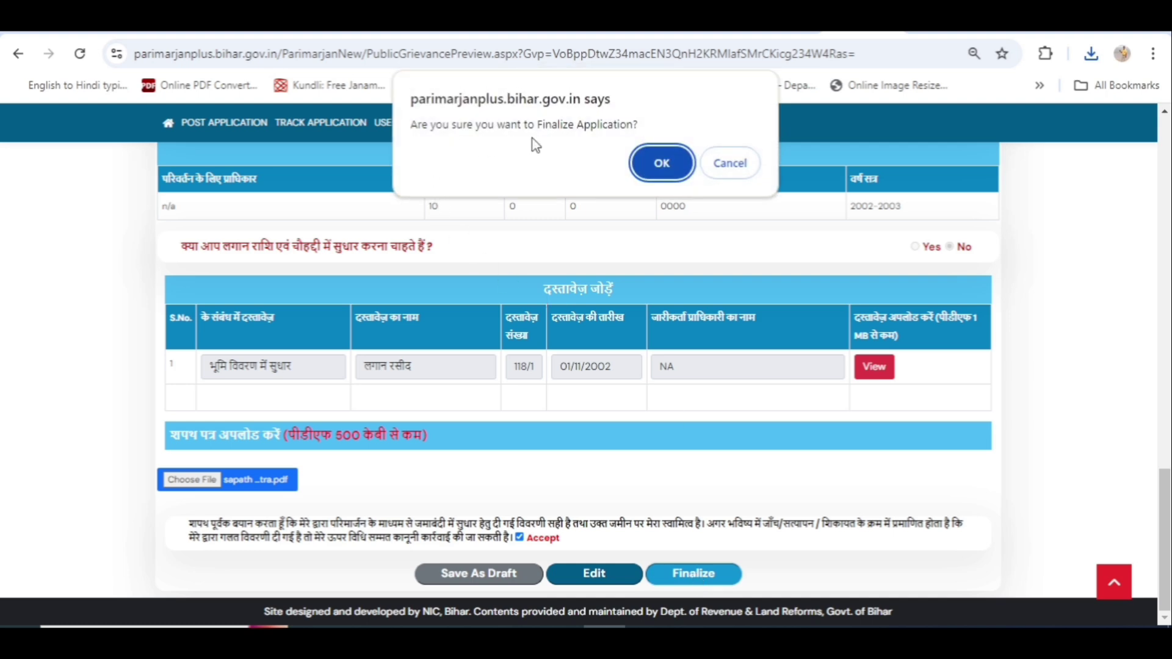
# Confirm finalization, bringing up the track-application page showing Application Processing.
pyautogui.click(662, 166)
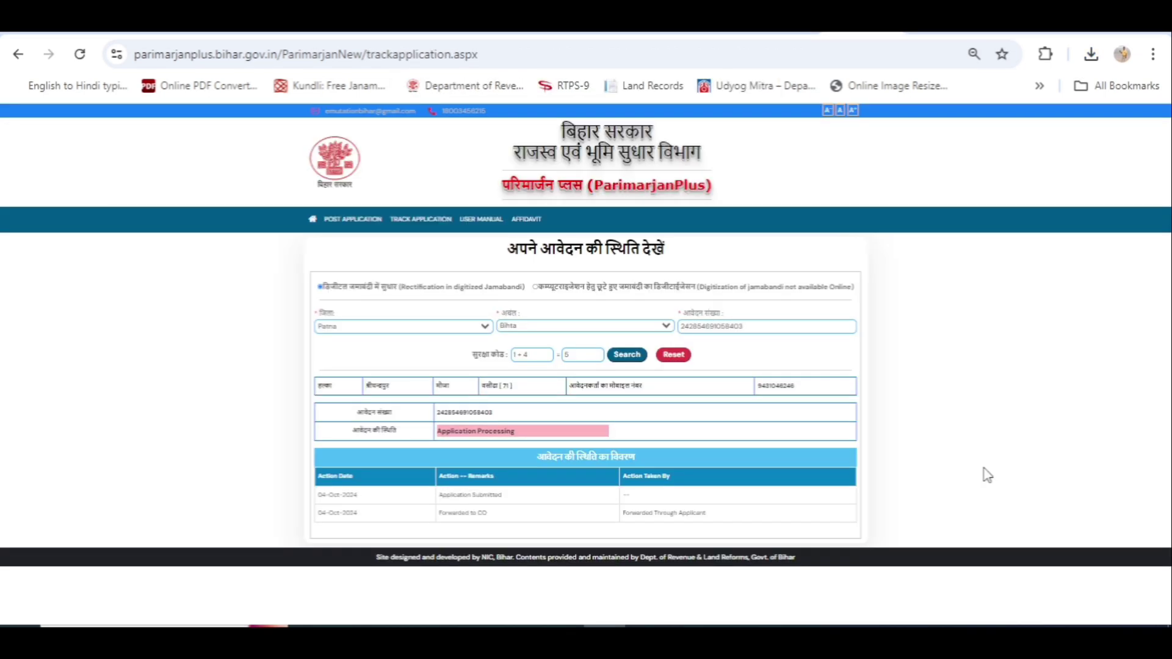